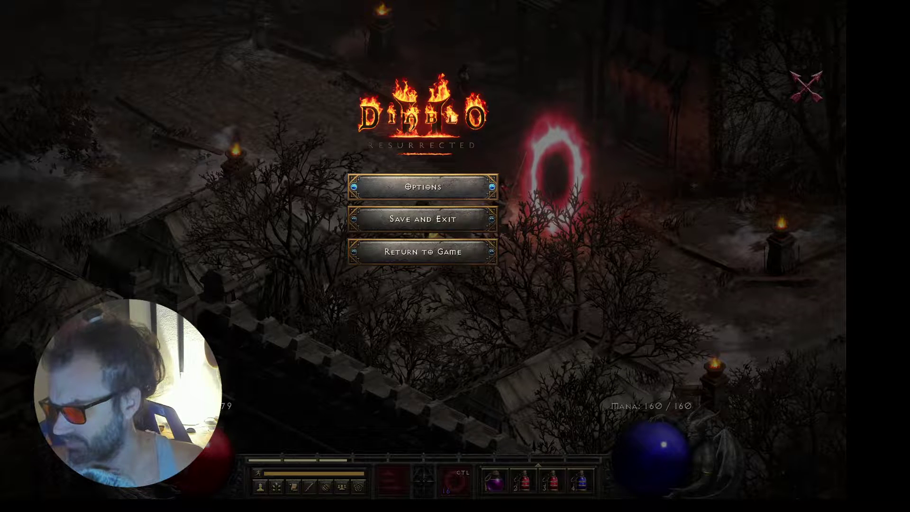
- Switch to Unreal Editor and inspect the Aim_Right_Up preview on the source and target characters in CC3toDazRetarget
key(alt+Tab)
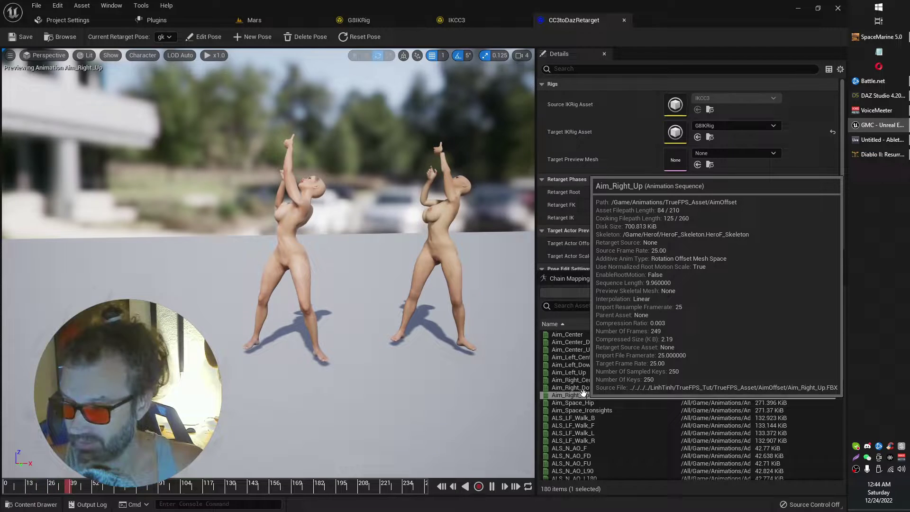
right_drag(372, 323, 346, 323)
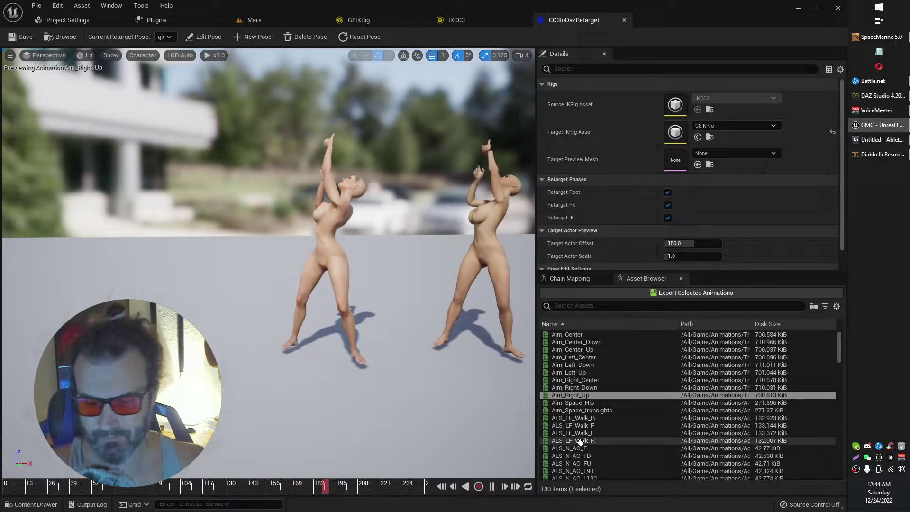
right_drag(487, 321, 517, 337)
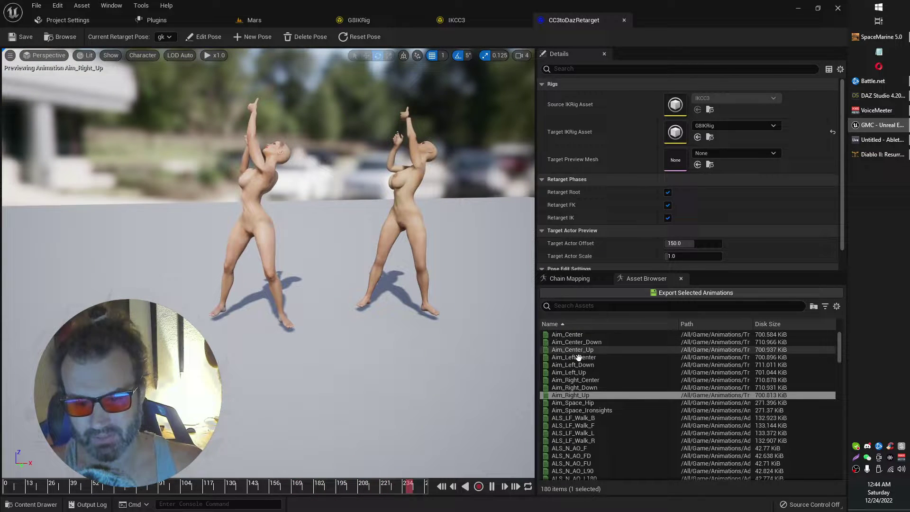
- Filter the retargeter's animations by "walk" and preview AS_Rifle_WalkFwd on both characters from the front
click(585, 306)
text(walk)
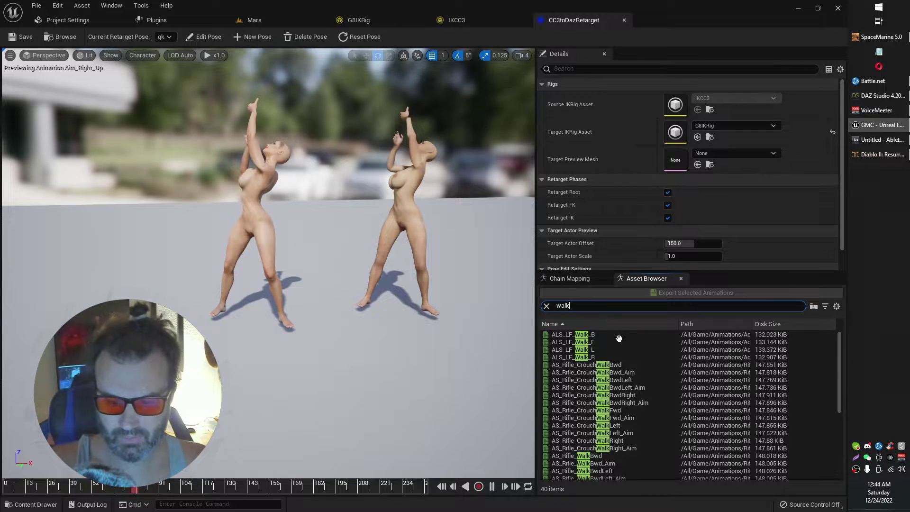
scroll(618, 337, down, 3)
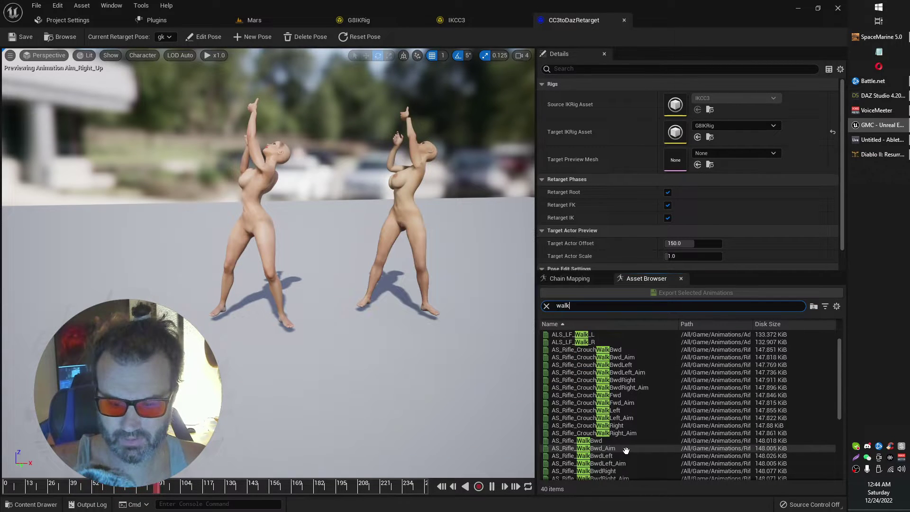
click(611, 455)
right_drag(441, 324, 390, 209)
key(w)
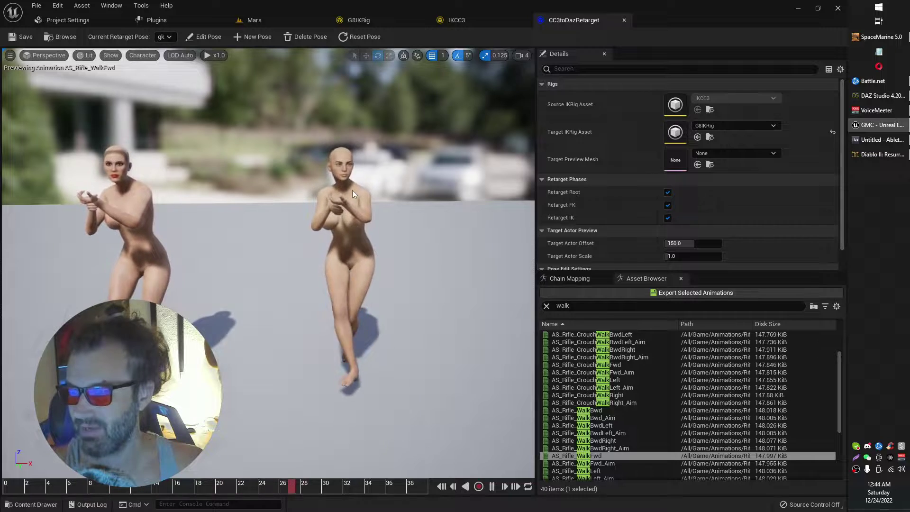
right_drag(351, 190, 321, 203)
drag(308, 191, 284, 192)
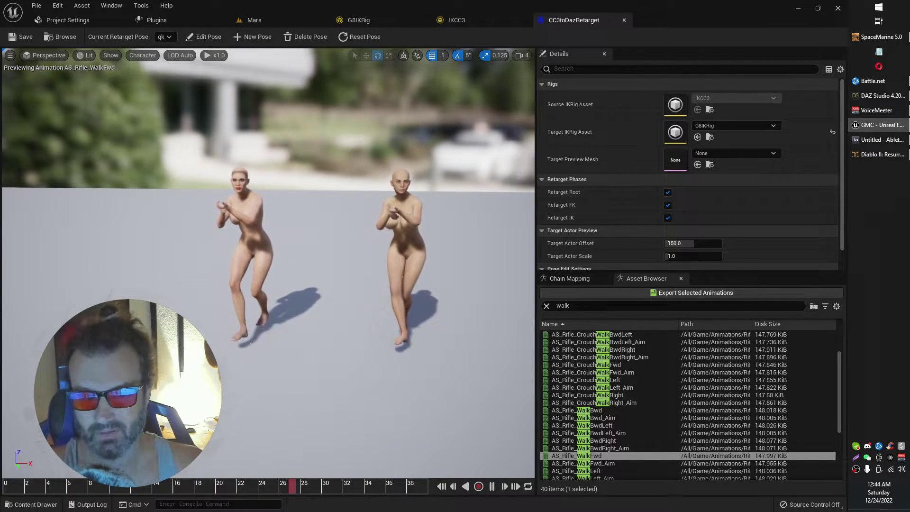
mouse_move(362, 197)
right_down()
mouse_move(362, 214)
mouse_move(375, 195)
right_up()
right_drag(346, 235, 352, 231)
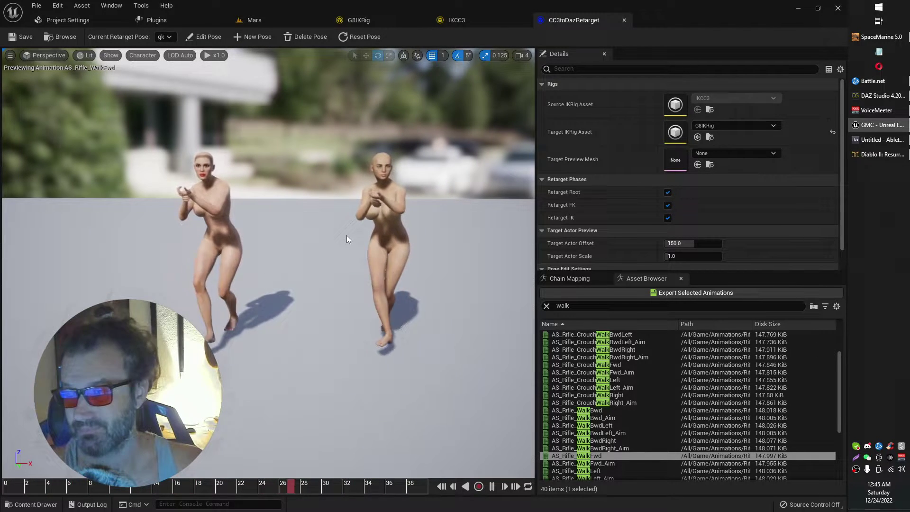
mouse_move(345, 235)
mouse_down()
mouse_move(345, 222)
mouse_move(346, 235)
mouse_up()
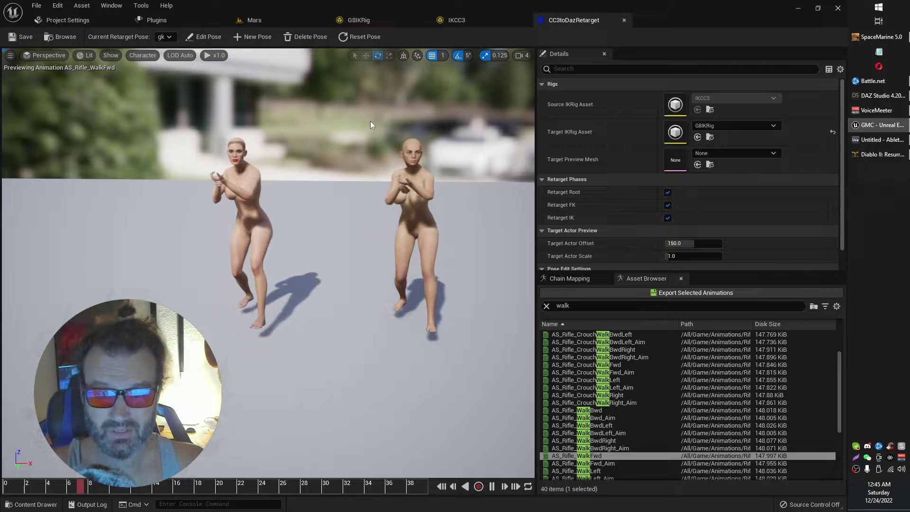
- Examine the skeletons and retarget chains of the IKCC3 and G8IKRig rigs
click(471, 25)
right_drag(417, 151, 385, 176)
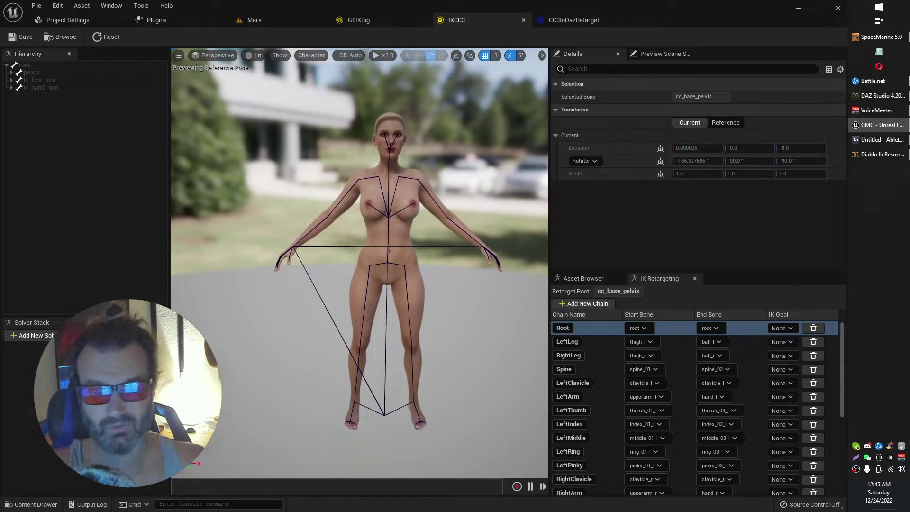
click(362, 27)
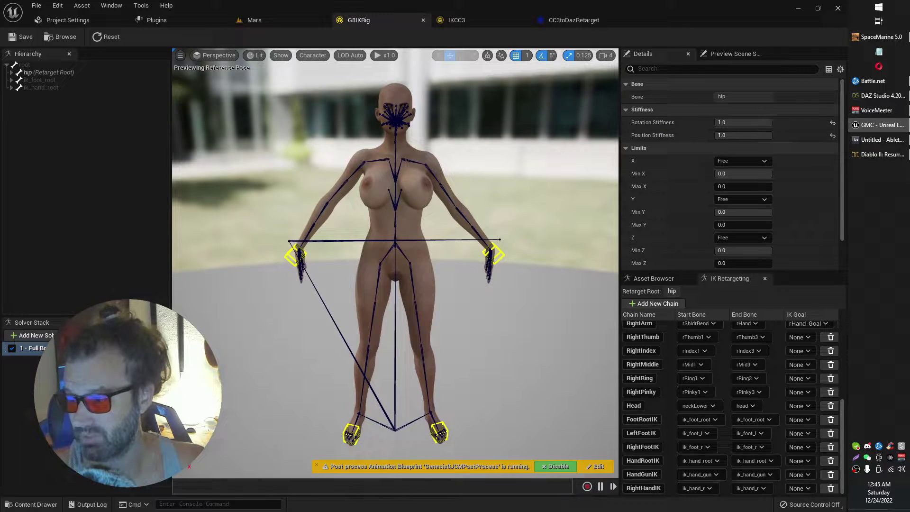
drag(462, 114, 463, 134)
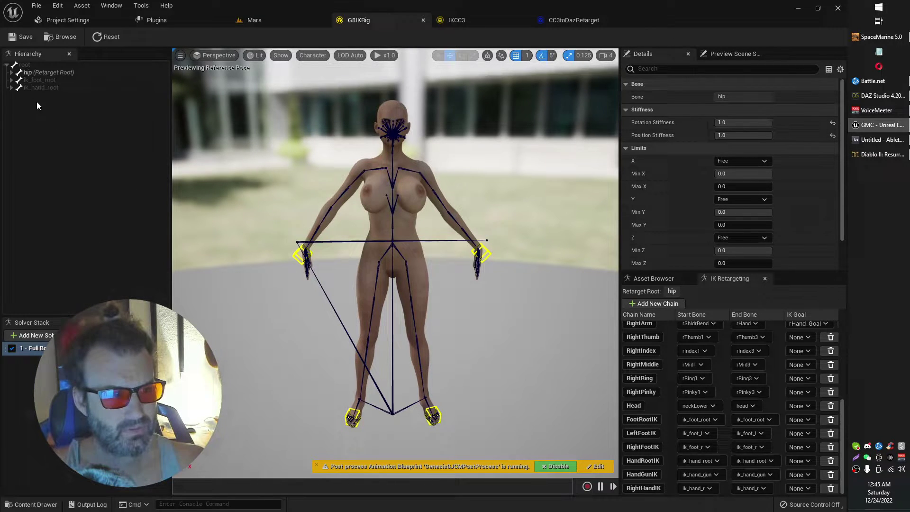
shift+click(11, 72)
click(11, 73)
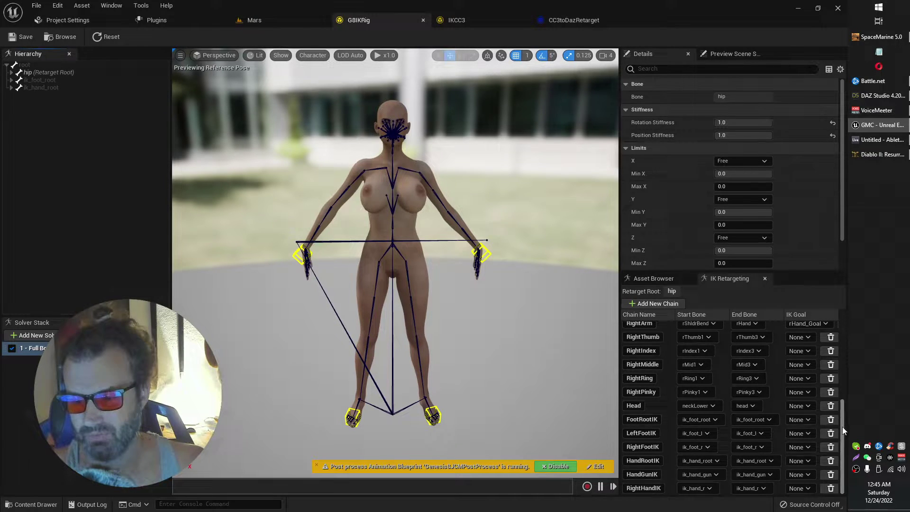
drag(842, 427, 838, 349)
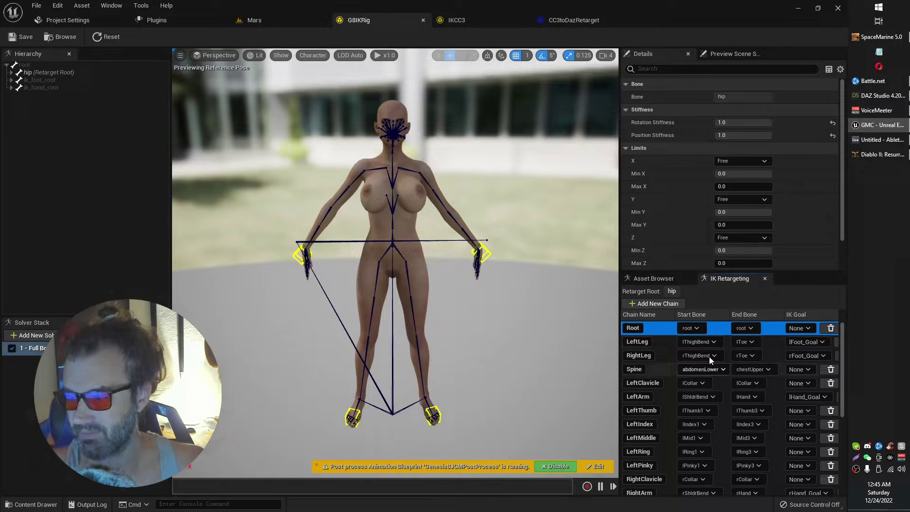
- Look up the animation asset types available for creating an IK Rig in the Mars level's Herof content folder
click(469, 26)
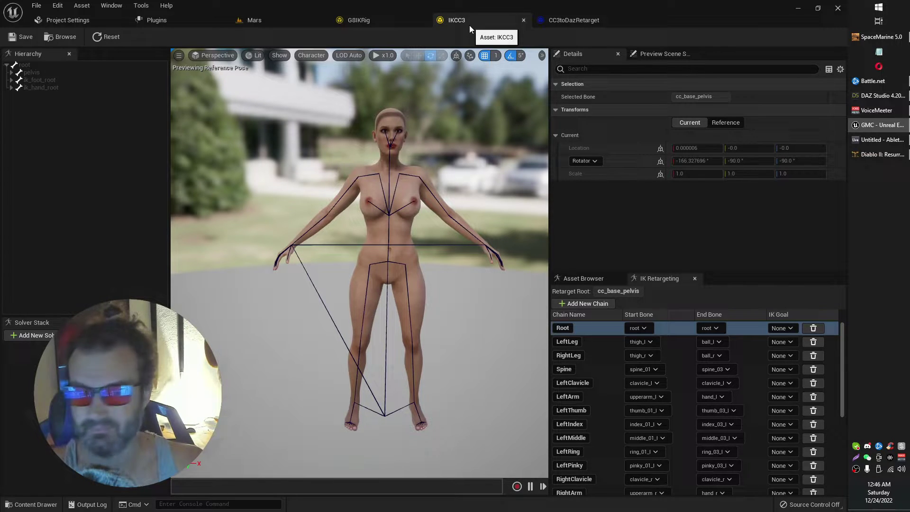
click(248, 27)
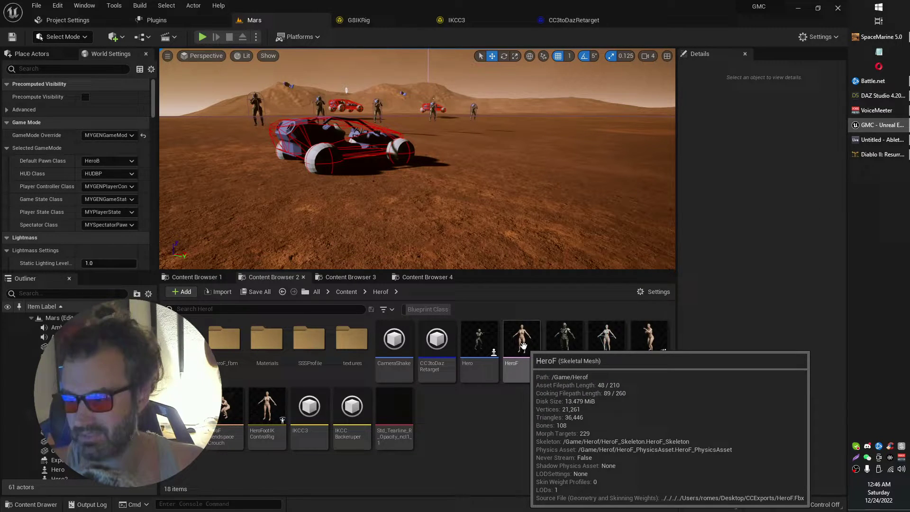
right_click(516, 408)
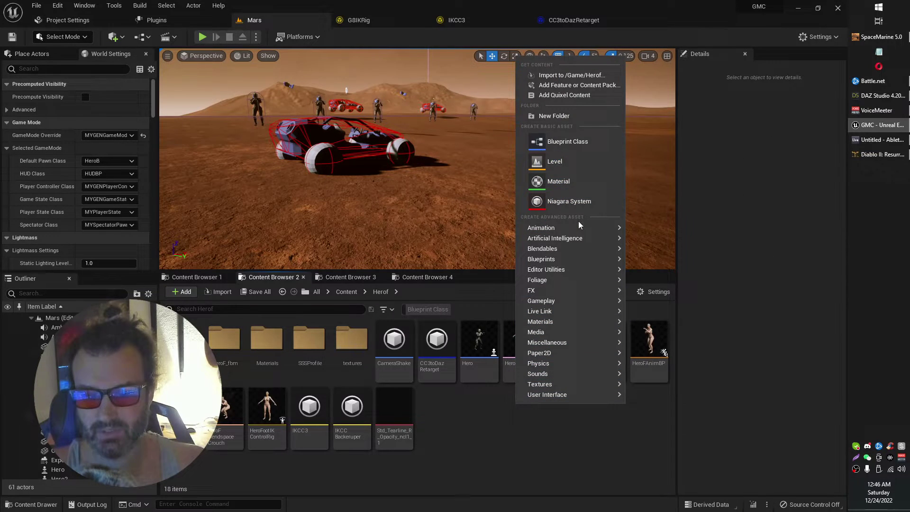
mouse_move(580, 227)
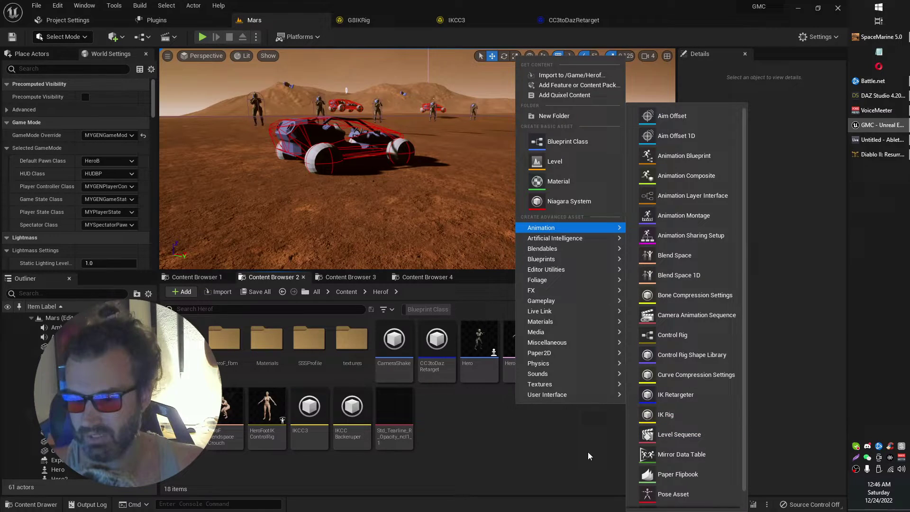
click(549, 449)
- Review the full list of retarget chains in the IKCC3 rig
click(466, 22)
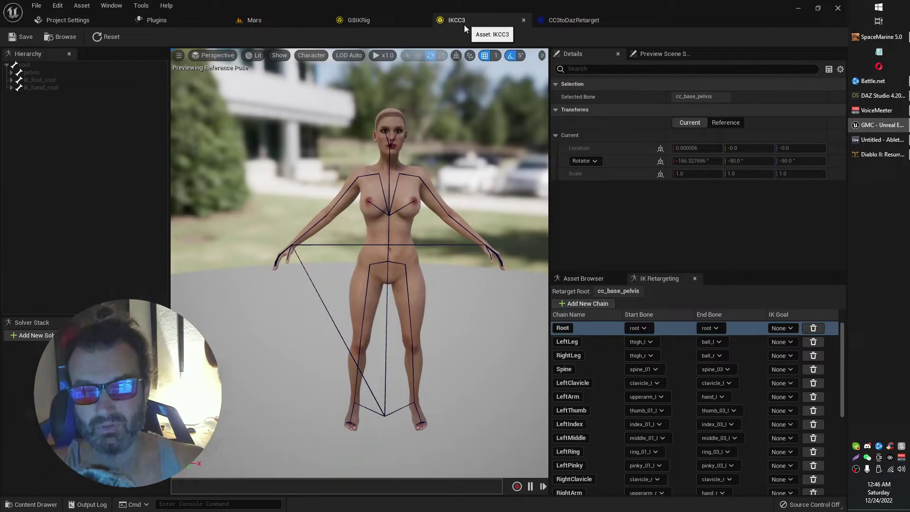
scroll(740, 428, down, 5)
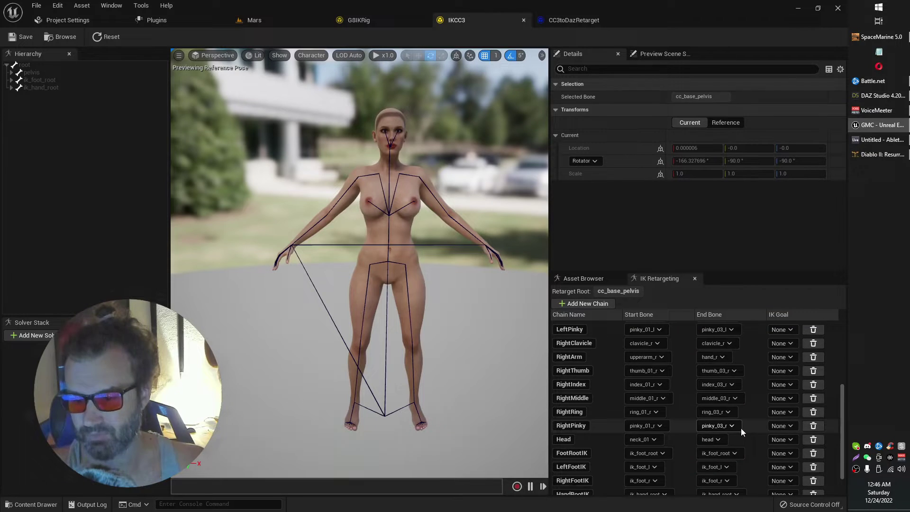
scroll(747, 441, up, 5)
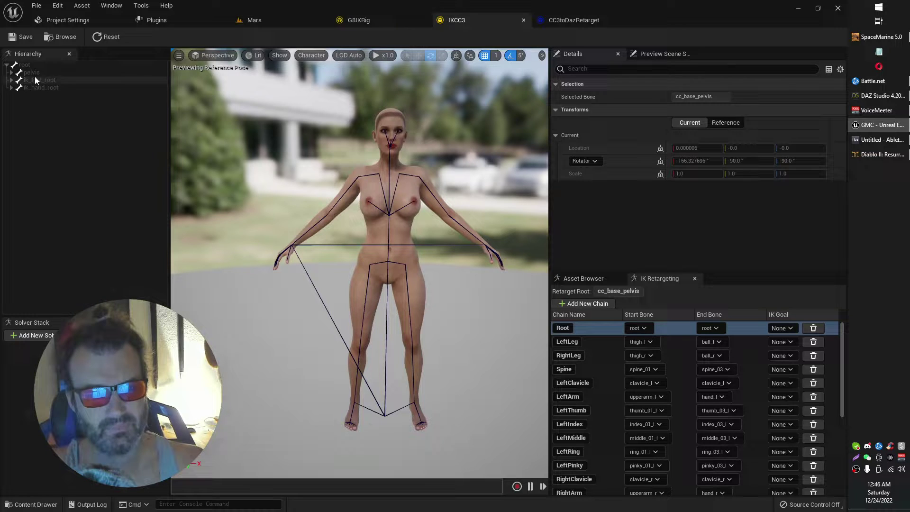
- Locate the G8IKRig asset in the Retarget folder of the DazToUnreal plugin content
click(374, 19)
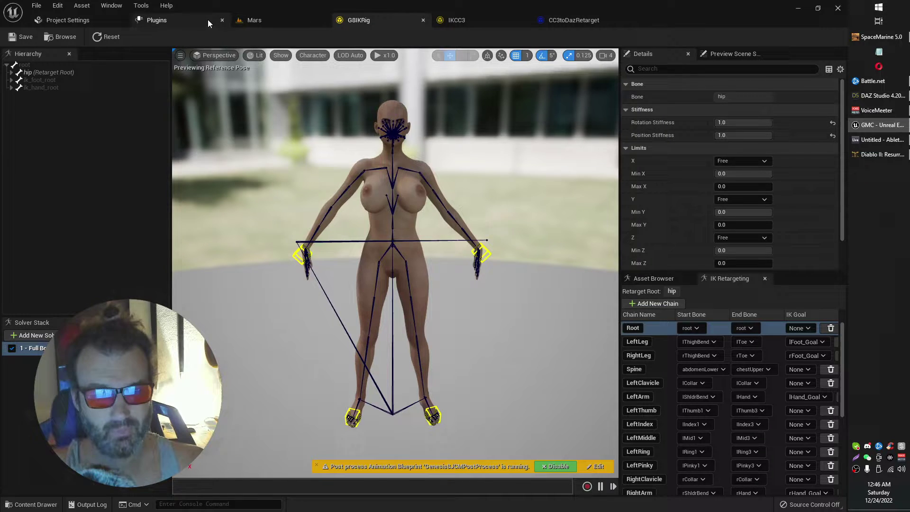
click(263, 21)
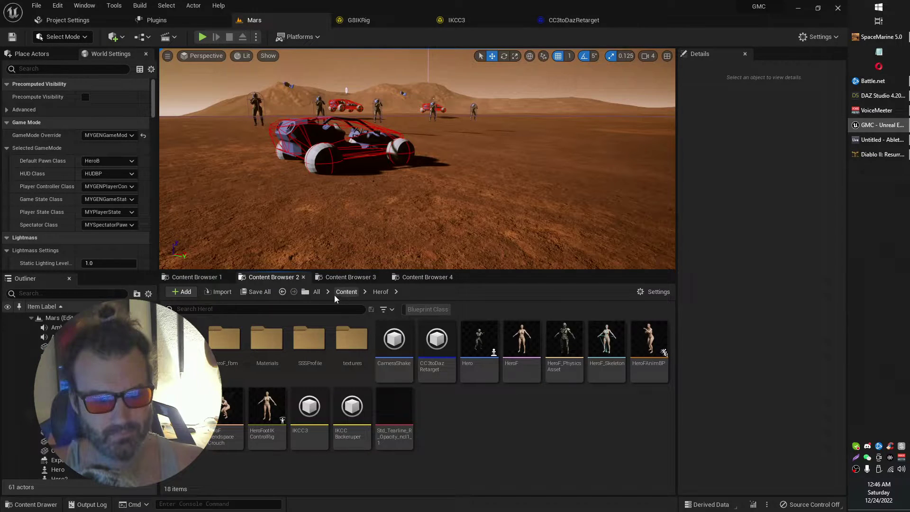
click(316, 292)
double_click(315, 348)
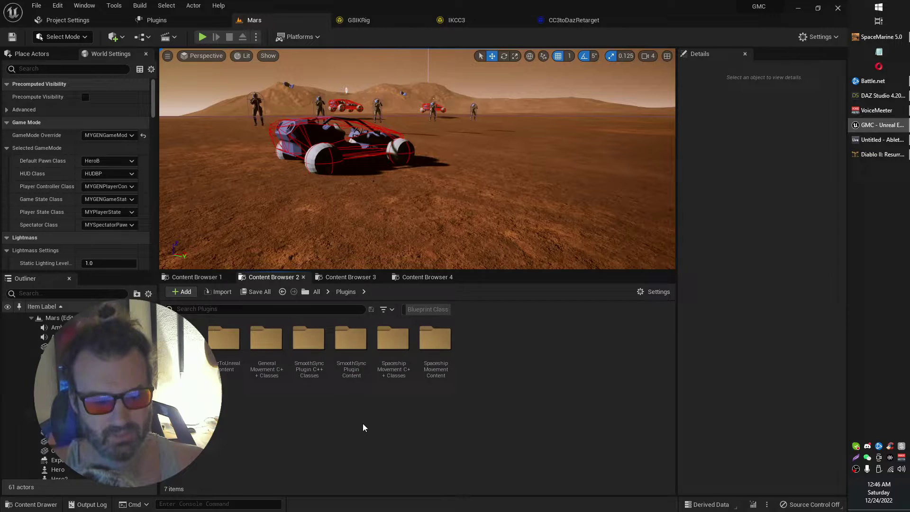
double_click(224, 338)
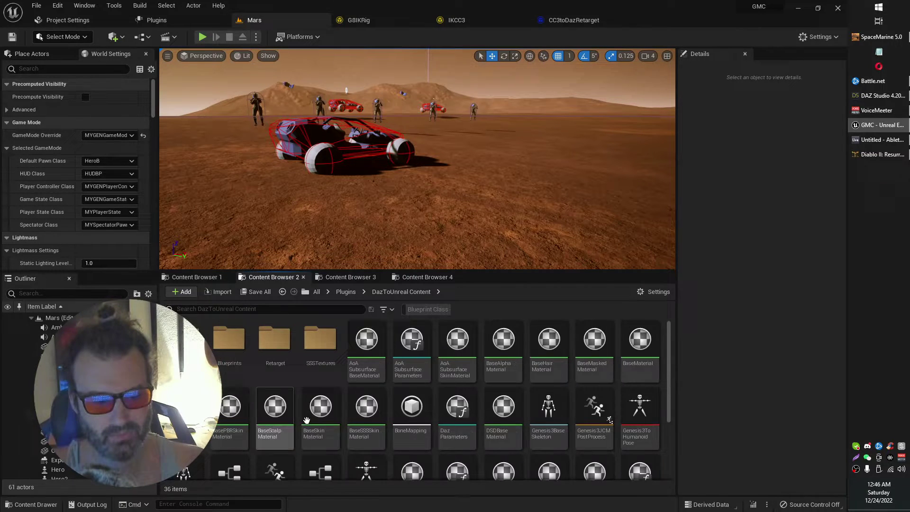
double_click(274, 339)
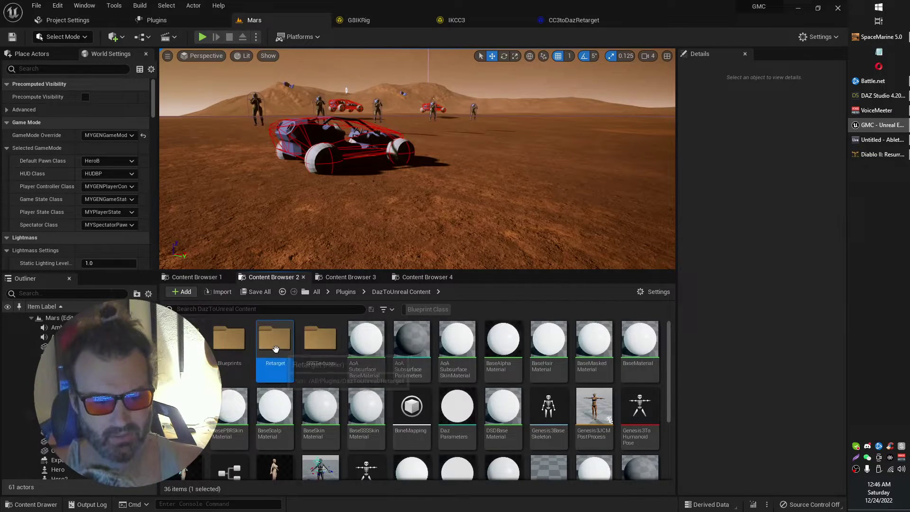
click(308, 371)
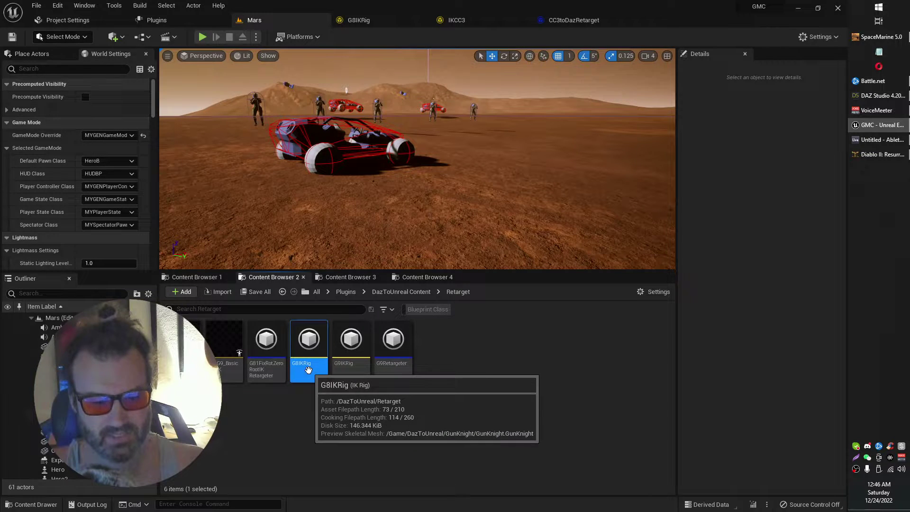
click(358, 374)
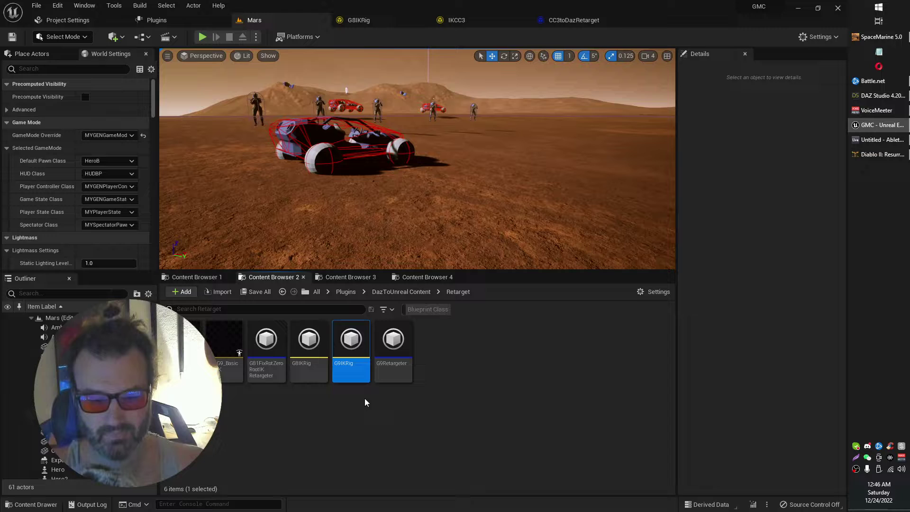
click(312, 374)
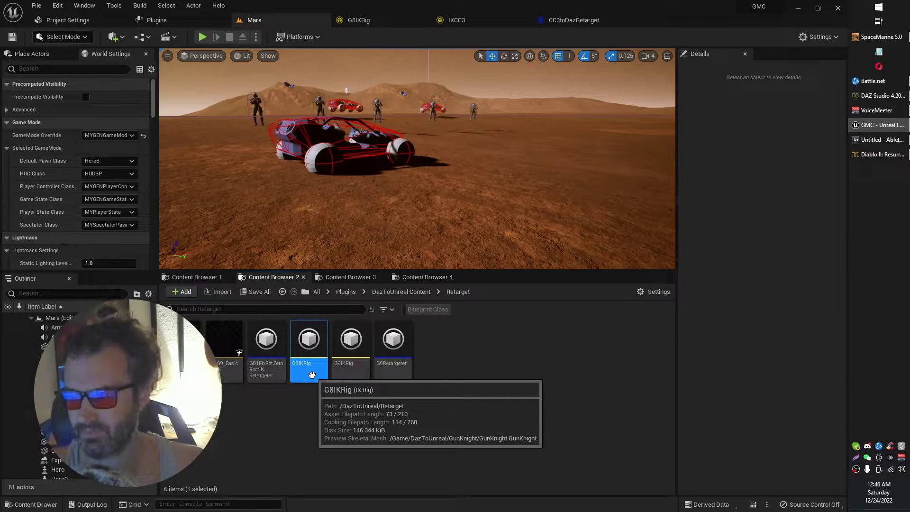
- Review G8IKRig's chain bones and IK goals from Root to the end of the list, and return to the IKCC3 rig
click(372, 21)
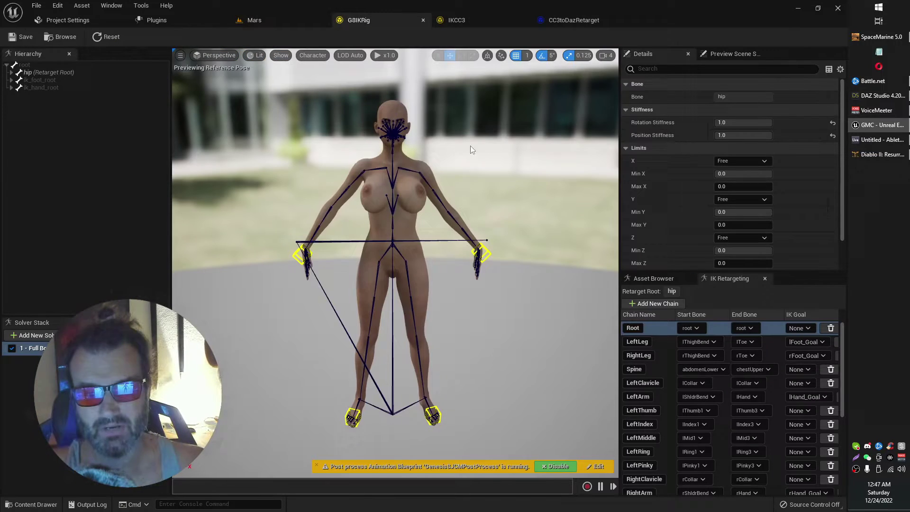
scroll(780, 394, down, 10)
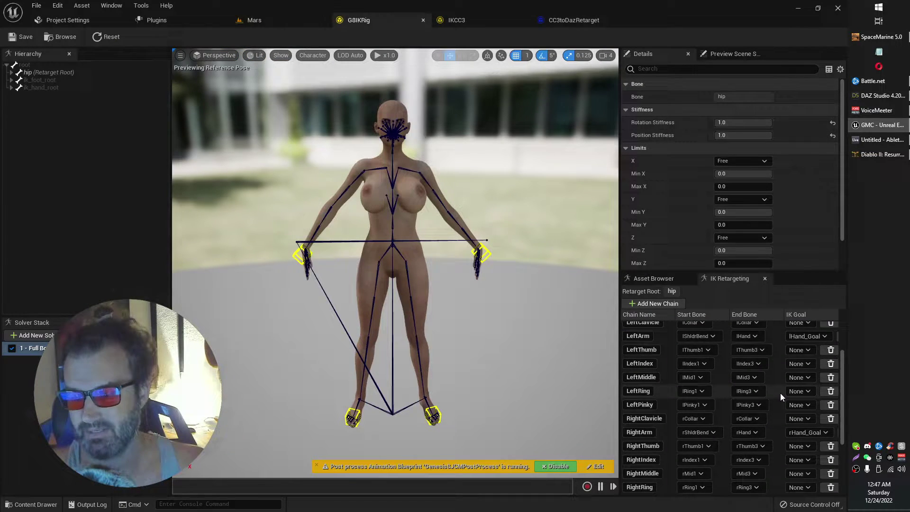
scroll(764, 426, up, 10)
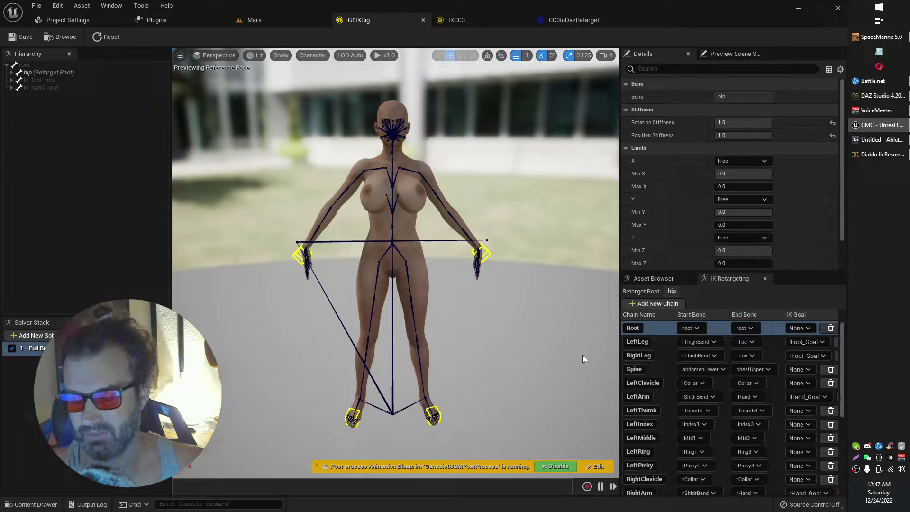
right_drag(581, 356, 570, 367)
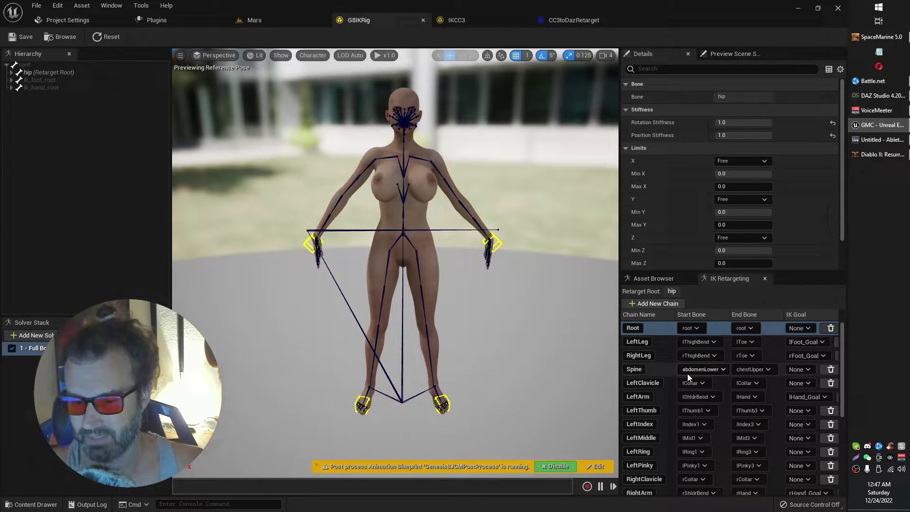
scroll(682, 374, down, 8)
scroll(695, 385, up, 7)
scroll(697, 391, up, 1)
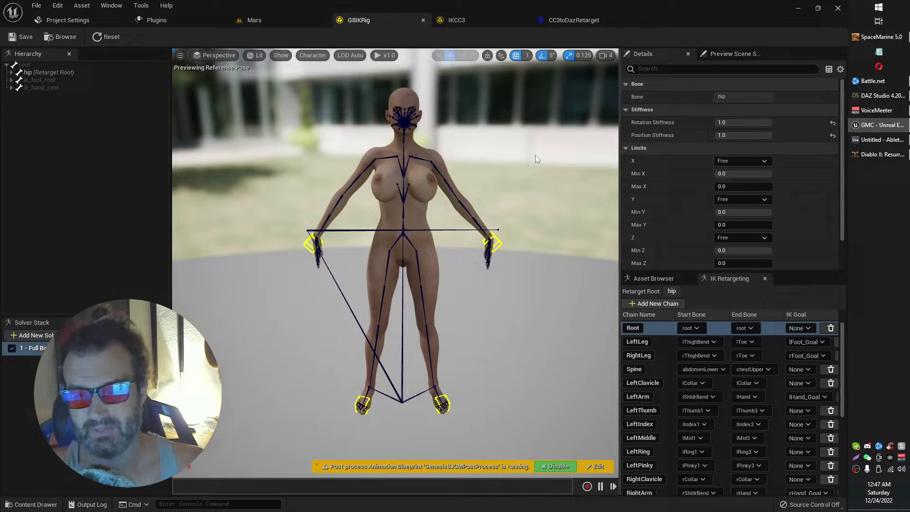
click(468, 19)
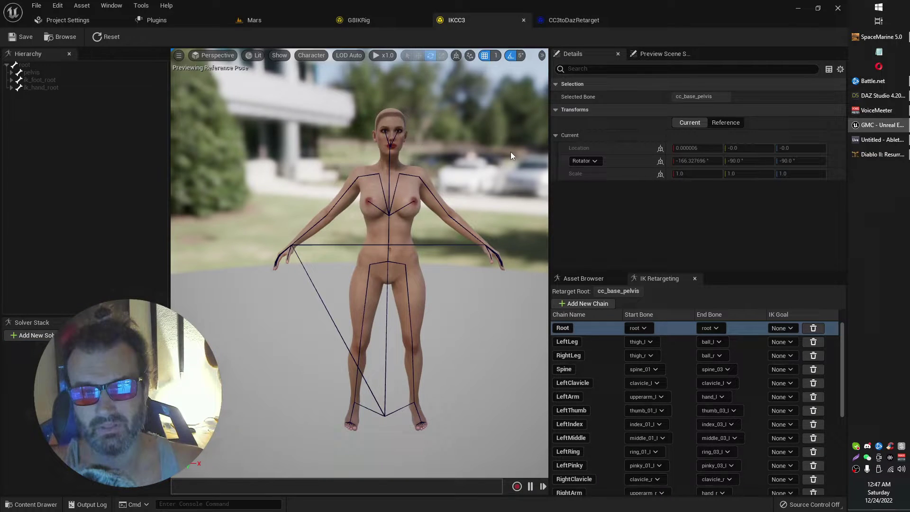
click(271, 24)
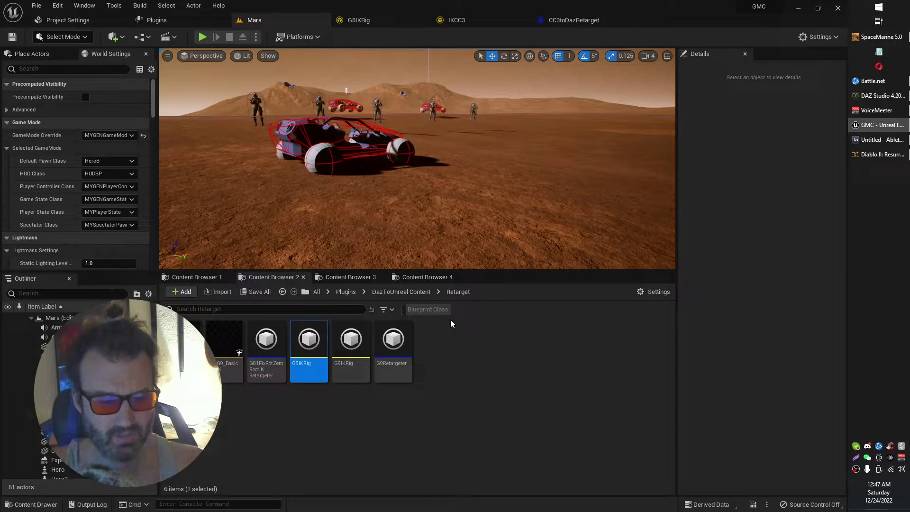
click(393, 278)
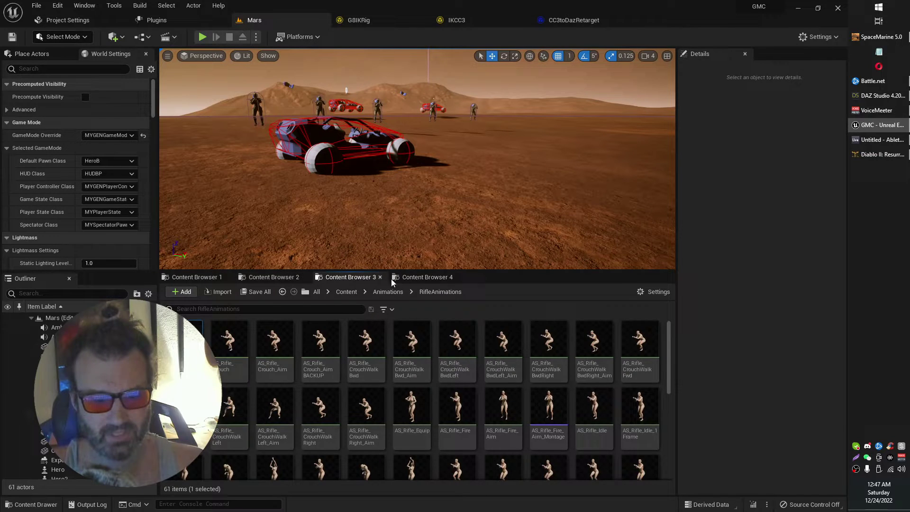
click(462, 19)
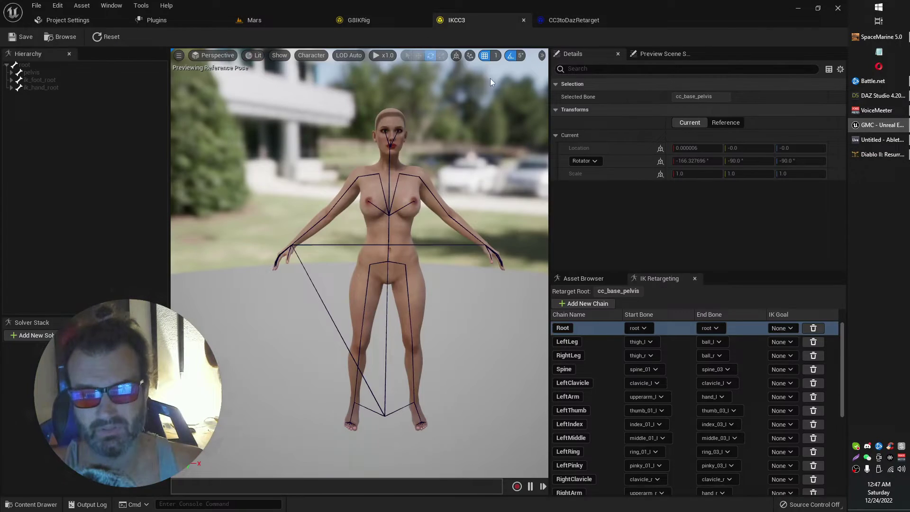
scroll(625, 370, down, 8)
scroll(633, 379, up, 5)
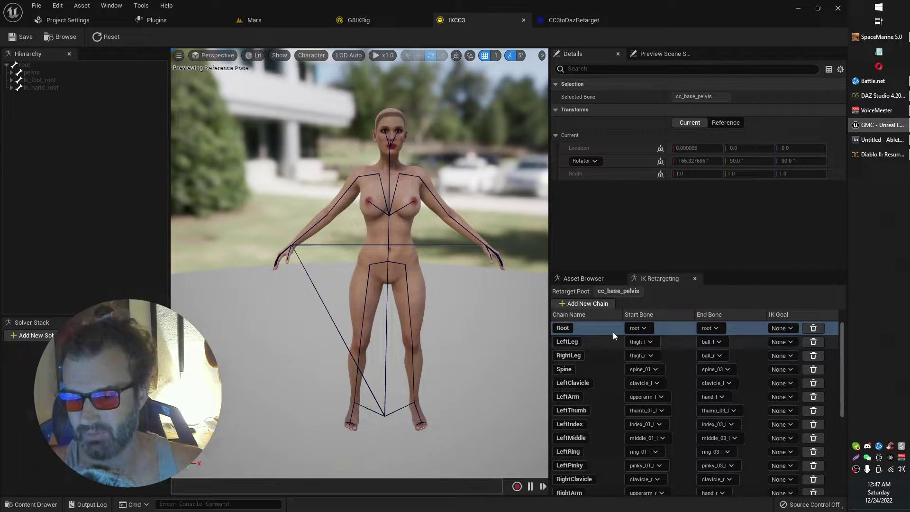
- Expand the pelvis in IKCC3's bone hierarchy and collapse its spine_01, thigh_l and thigh_r branches
shift+click(11, 72)
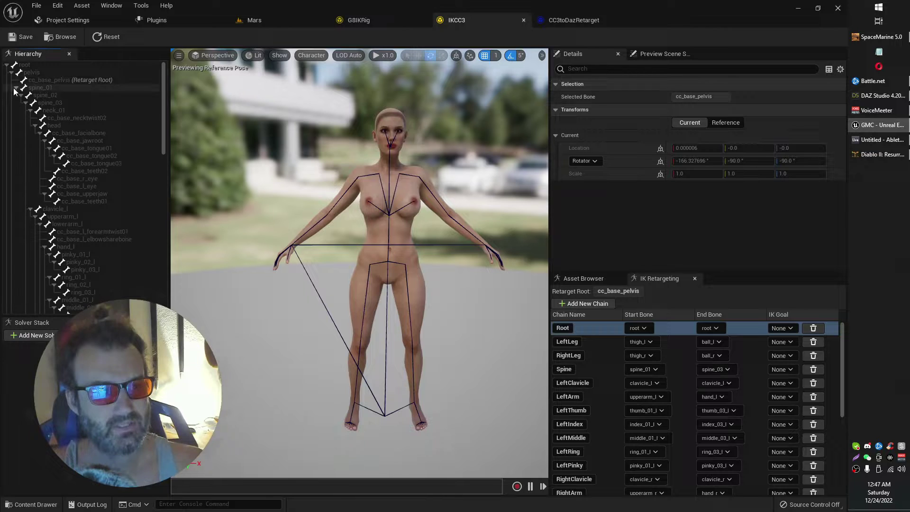
click(16, 88)
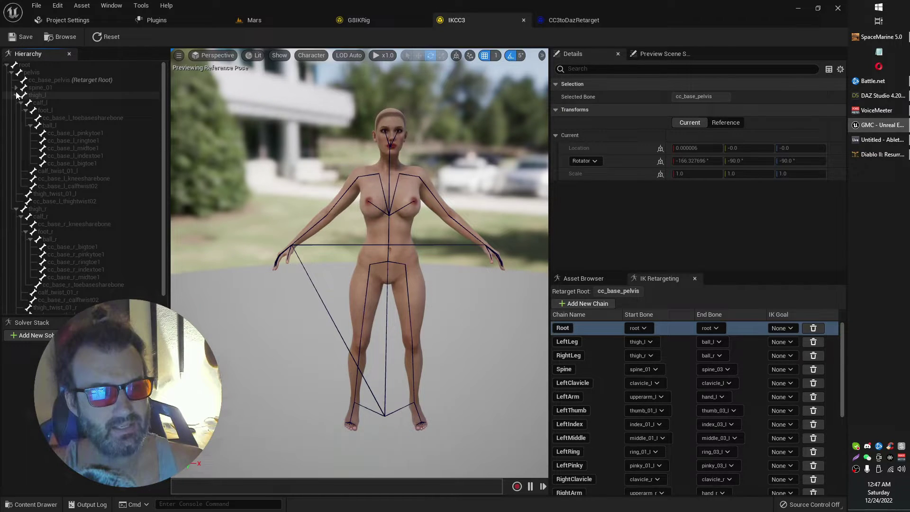
click(16, 94)
click(15, 103)
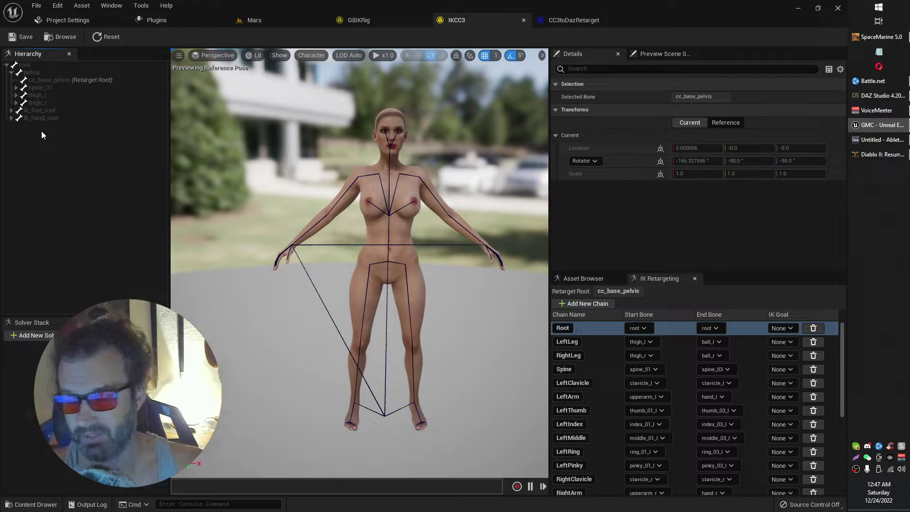
- Compare the pelvis and cc_base_pelvis bones in IKCC3 and look up the retarget root options for cc_base_pelvis
click(43, 80)
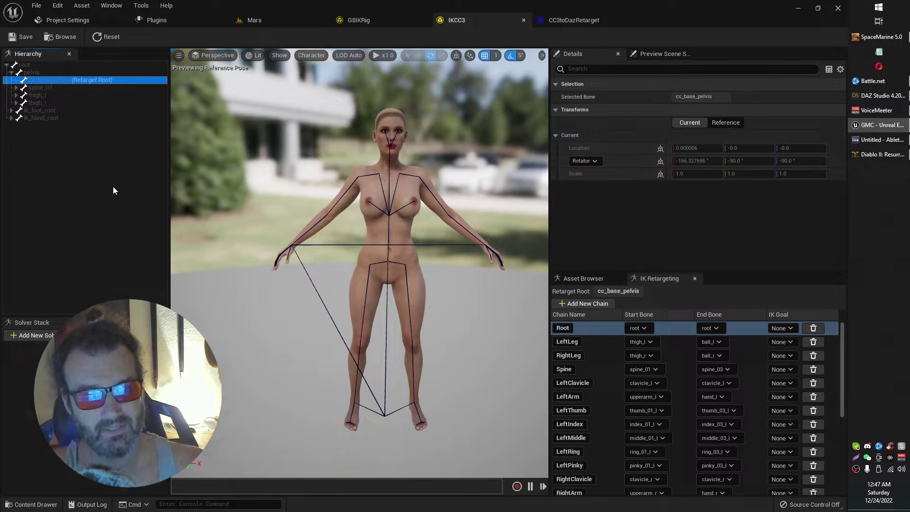
click(30, 73)
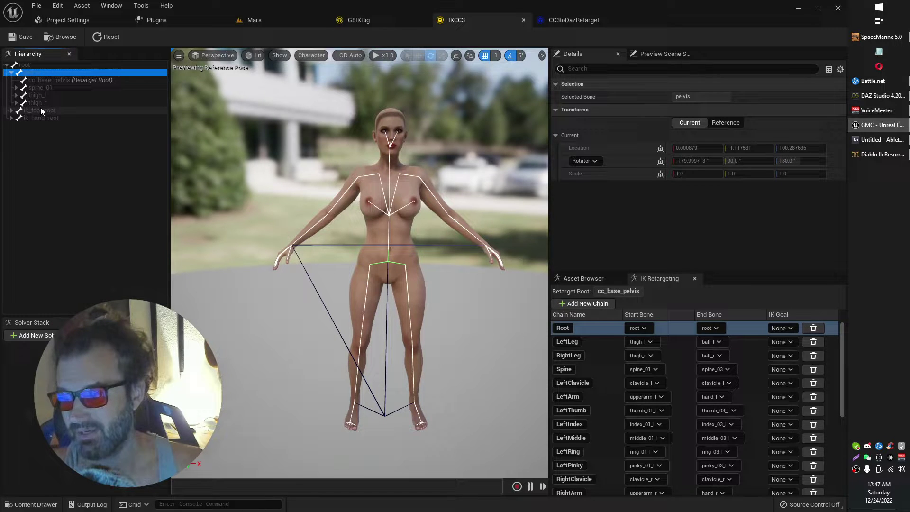
click(59, 79)
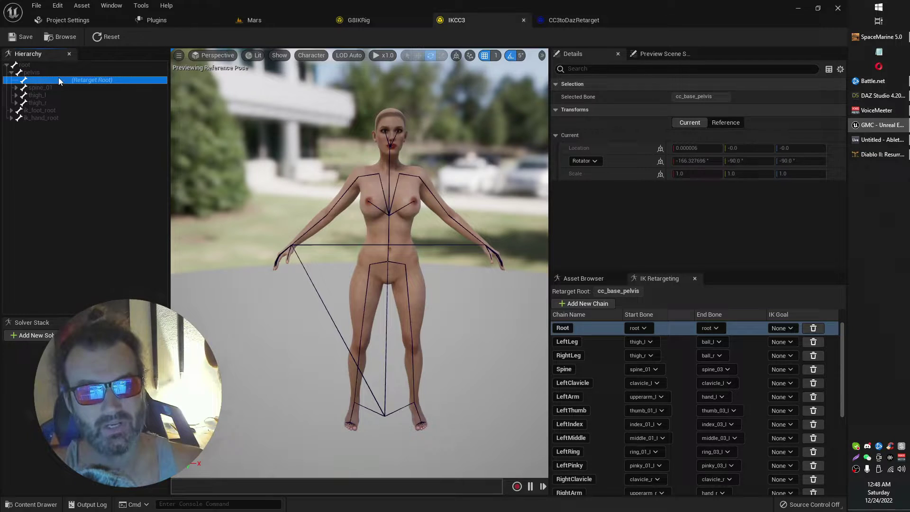
right_click(59, 80)
click(54, 81)
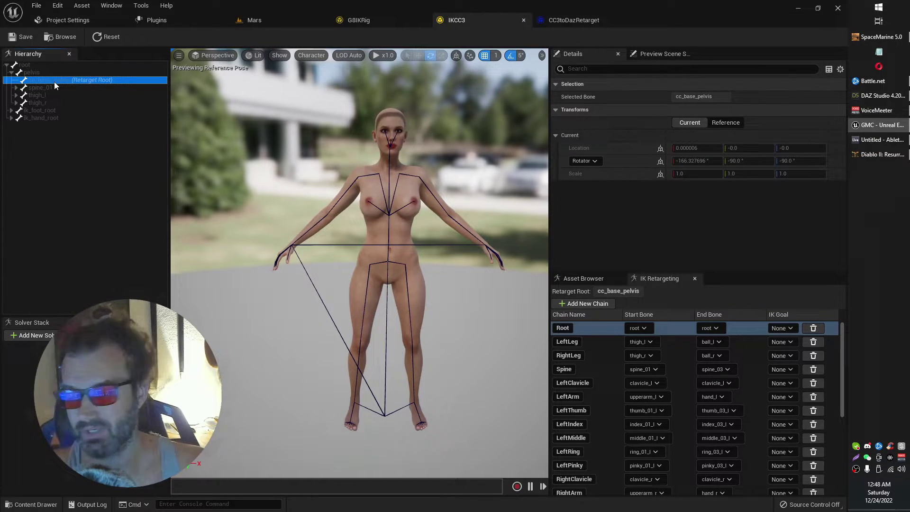
right_click(53, 82)
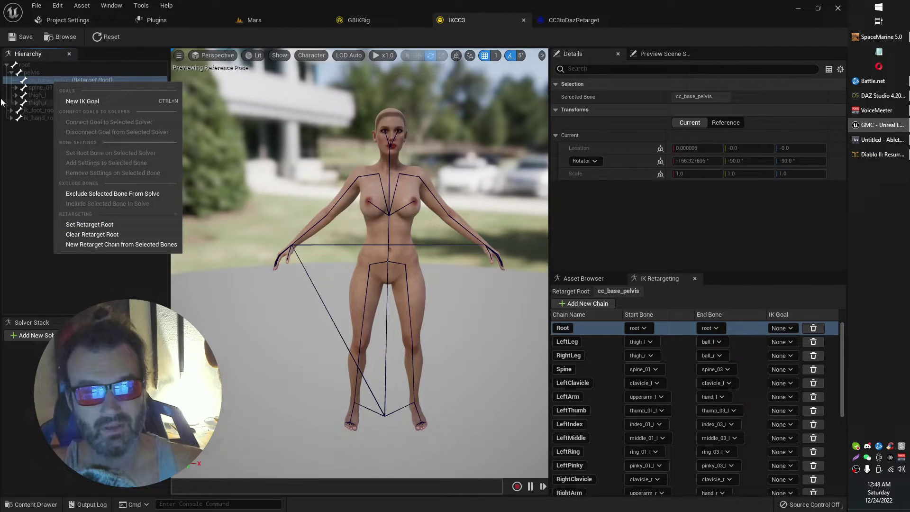
click(41, 78)
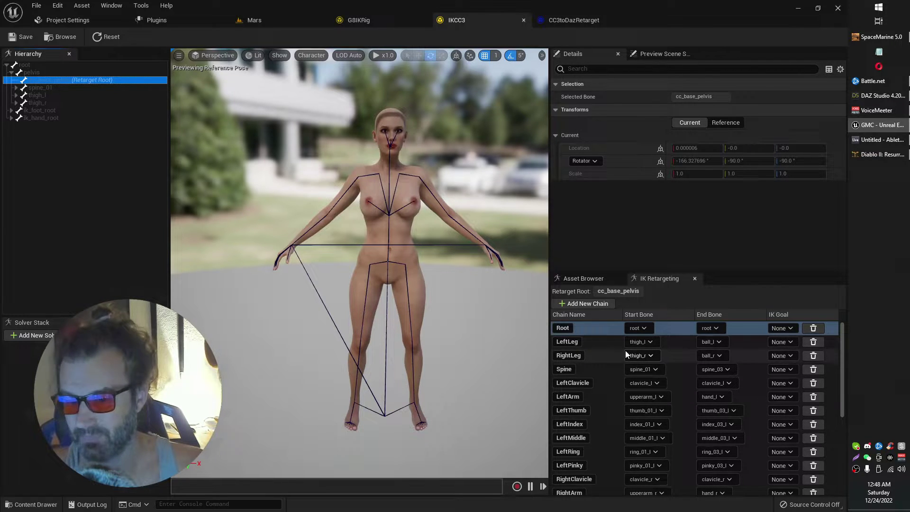
- Return to the Mars level and browse from the plugin content to the project's Herof content folder
click(271, 23)
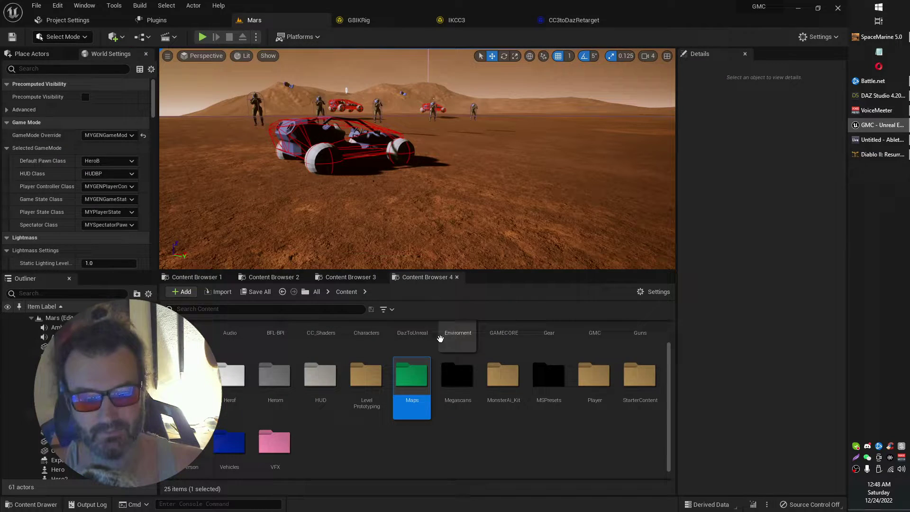
click(360, 277)
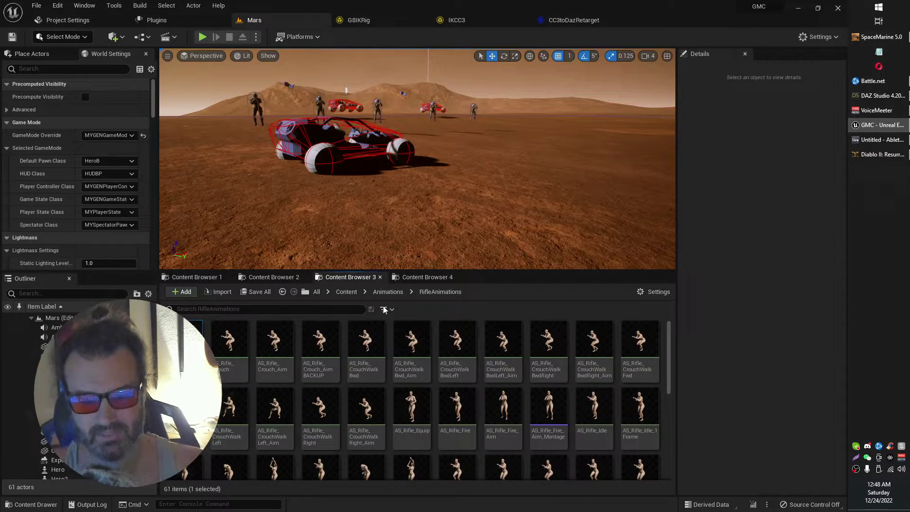
click(274, 277)
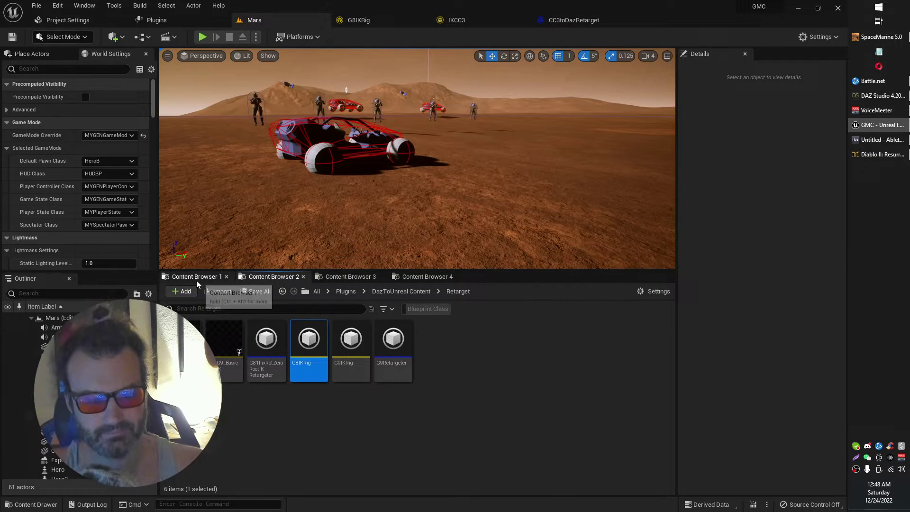
click(199, 279)
click(280, 277)
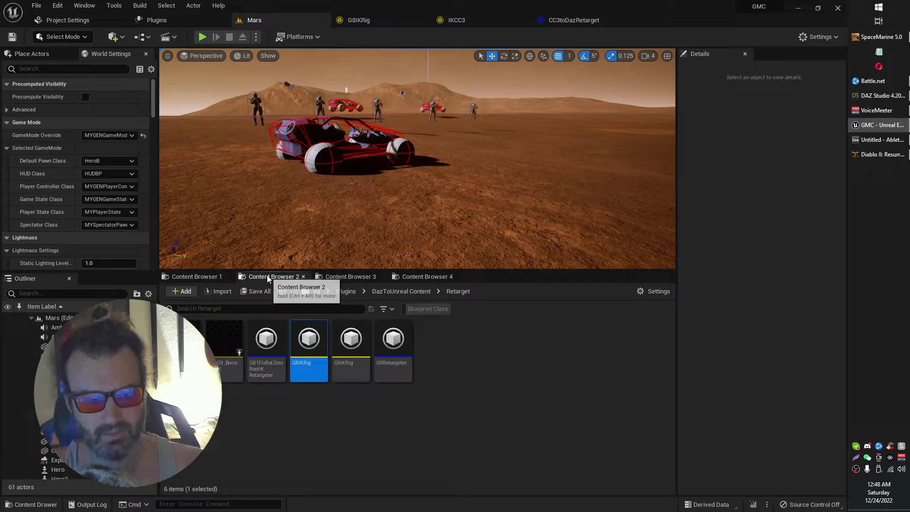
click(396, 292)
click(351, 293)
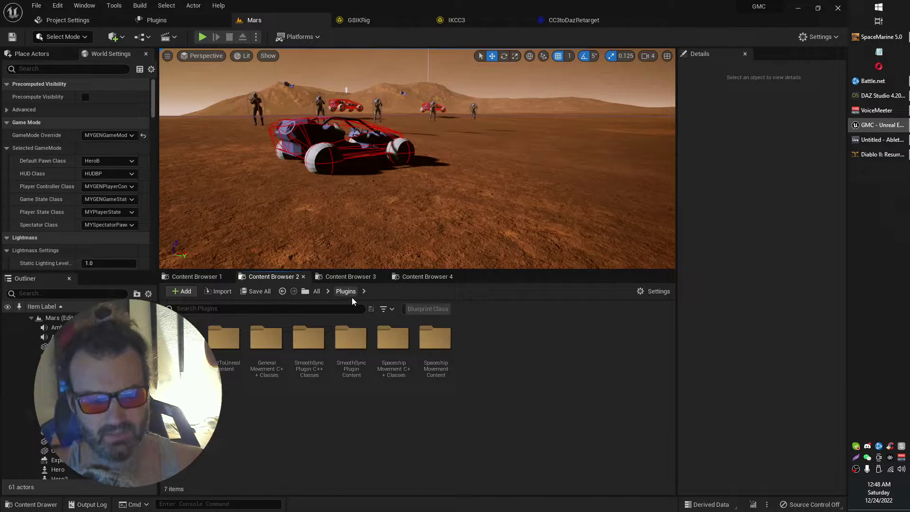
click(316, 291)
double_click(267, 344)
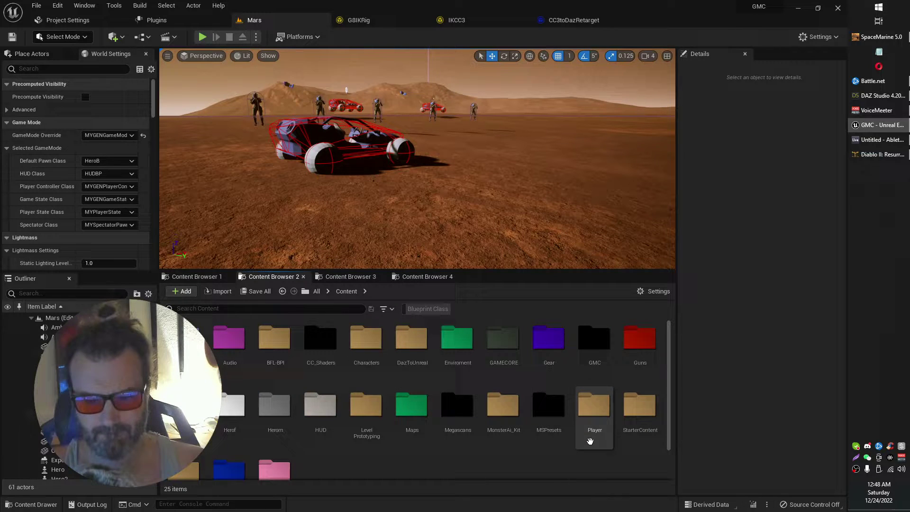
click(503, 412)
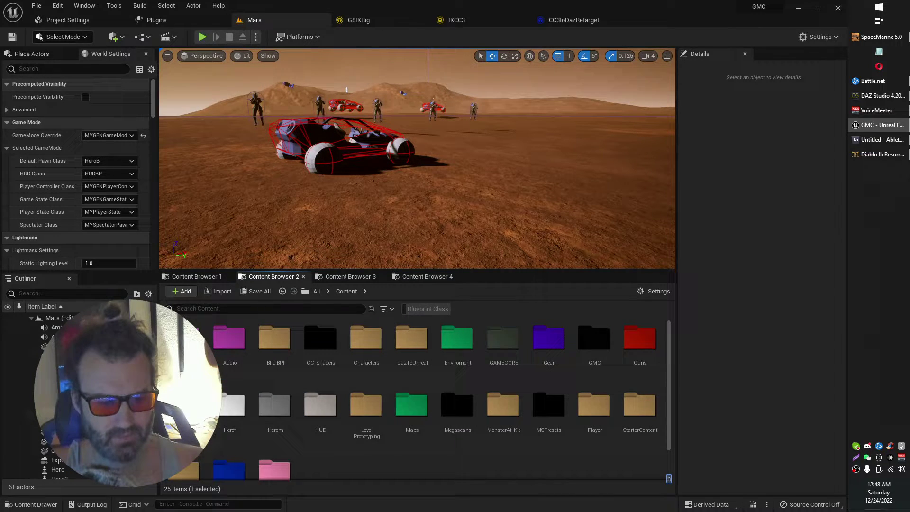
double_click(230, 405)
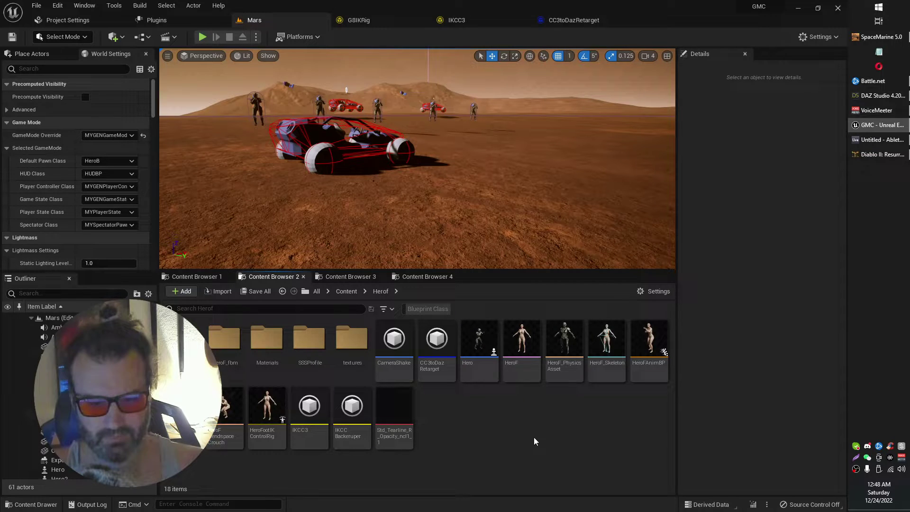
click(523, 351)
right_click(526, 346)
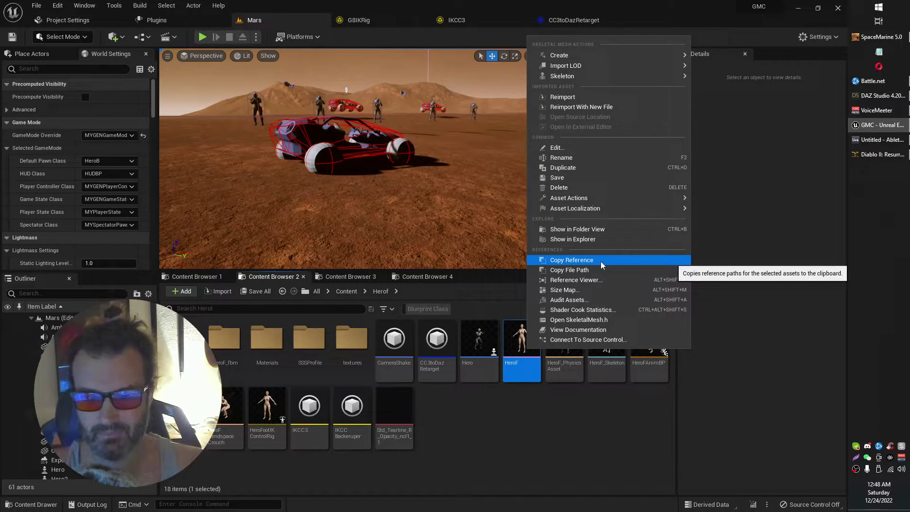
click(520, 402)
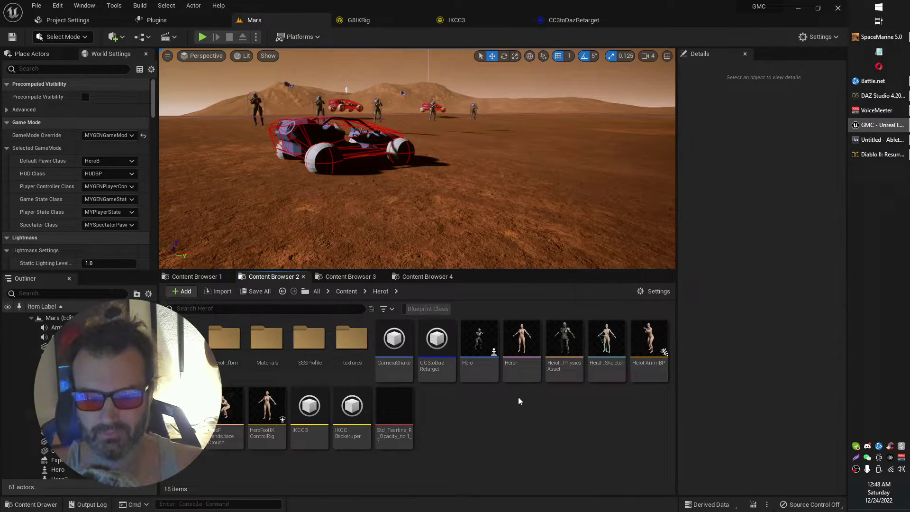
- Create an IK Rig in the Herof folder from the HeroF skeletal mesh in /Game/Herof and name it EXAMPLE
right_click(519, 401)
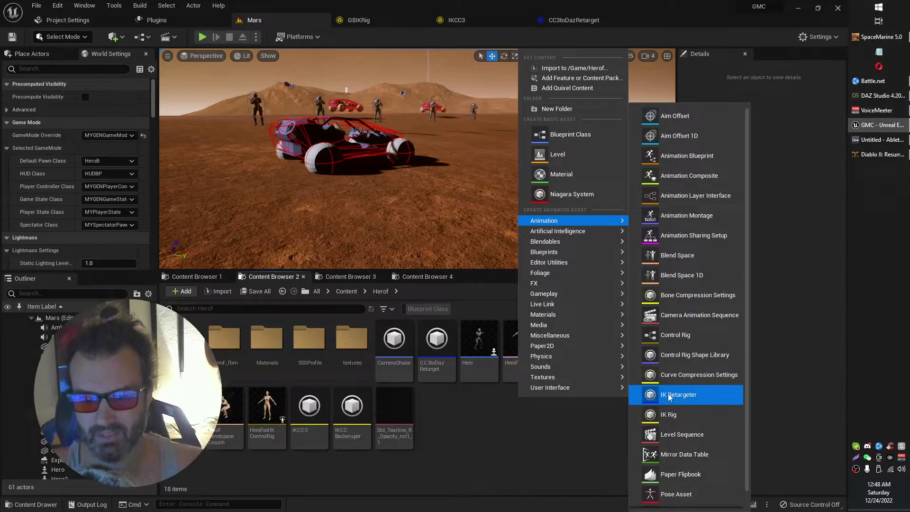
click(675, 412)
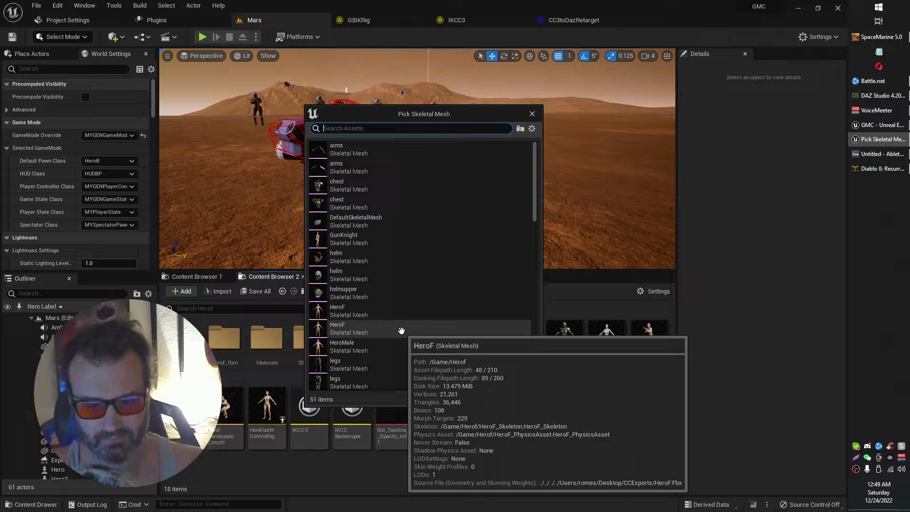
click(401, 330)
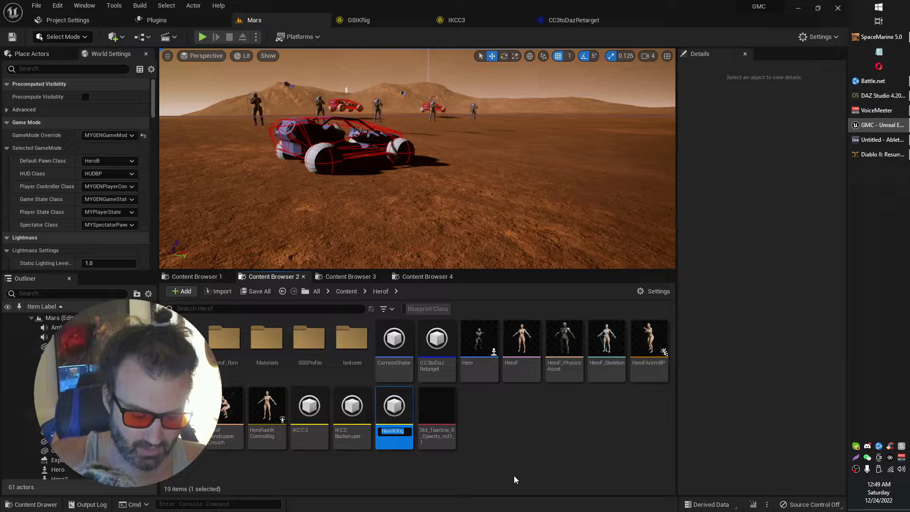
text(EXAMPLE)
key(Return)
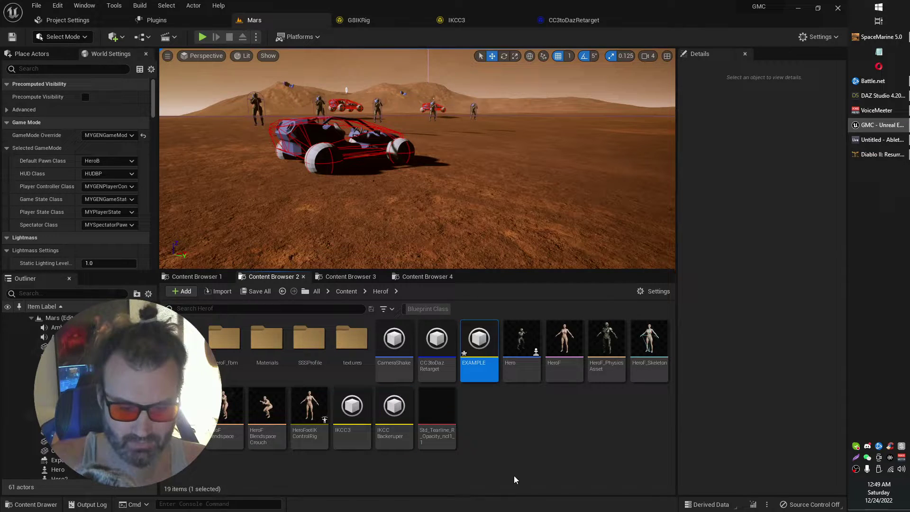
- Open the EXAMPLE rig and set the cc_base_pelvis bone as its retarget root
key(Return)
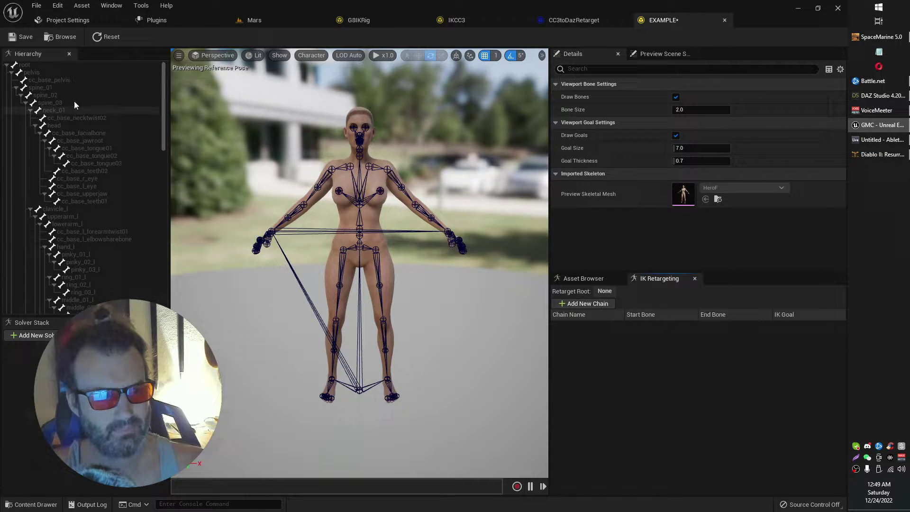
click(54, 83)
right_click(53, 82)
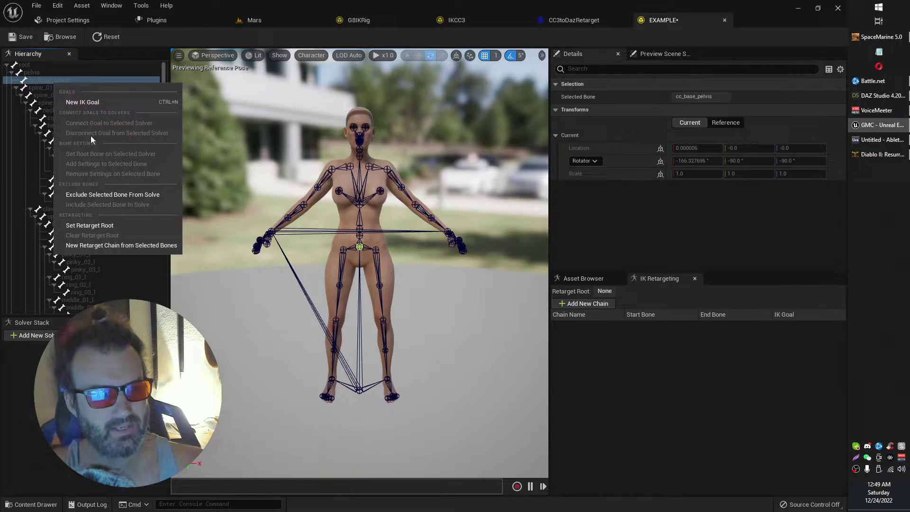
click(124, 226)
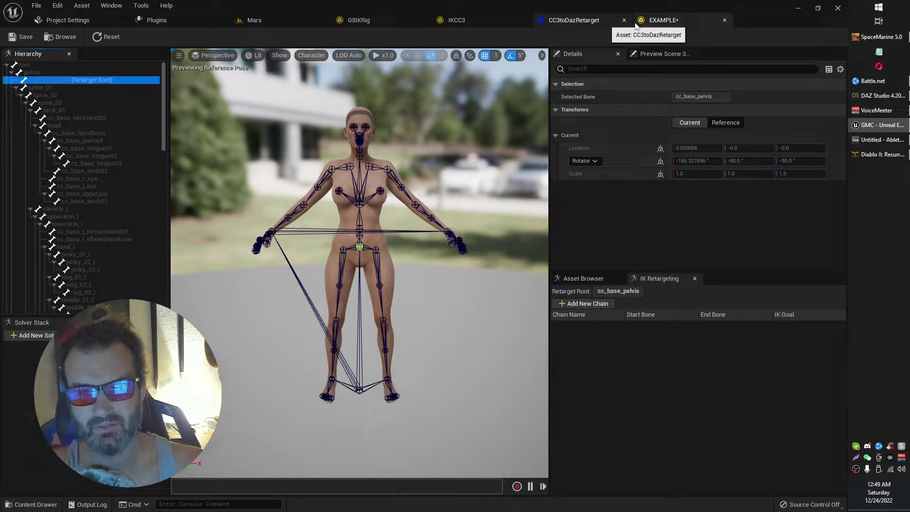
- Place the EXAMPLE editor beside G8IKRig, check G8IKRig's retarget chains, and return to EXAMPLE
drag(635, 21, 430, 22)
click(359, 20)
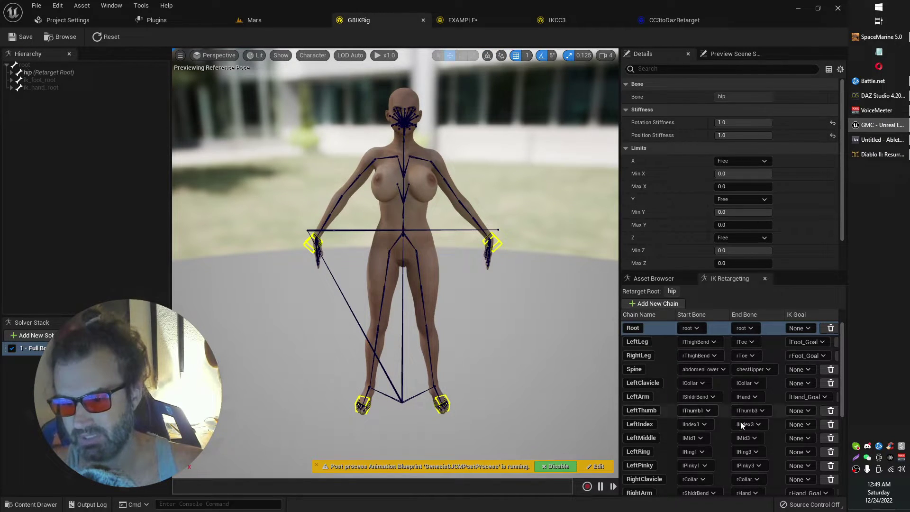
click(456, 24)
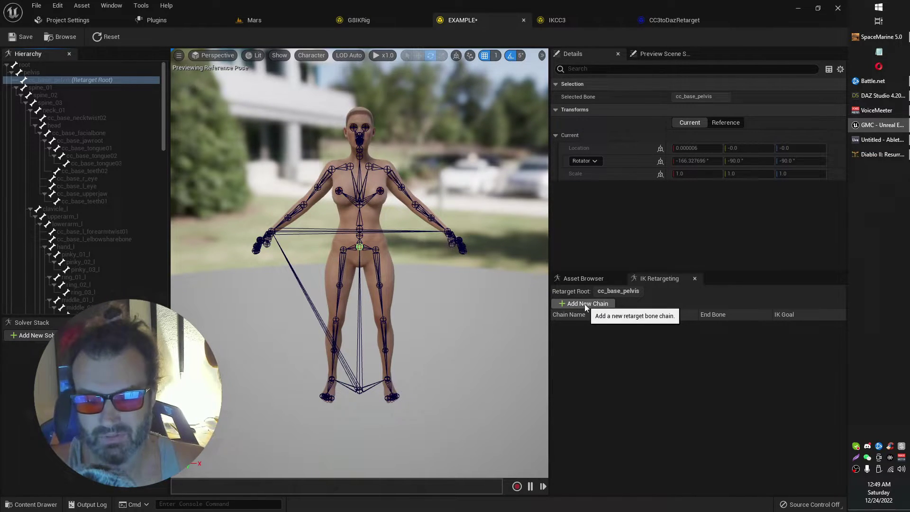
- Compare EXAMPLE's root bone with the Root chain and root bone in G8IKRig
click(25, 66)
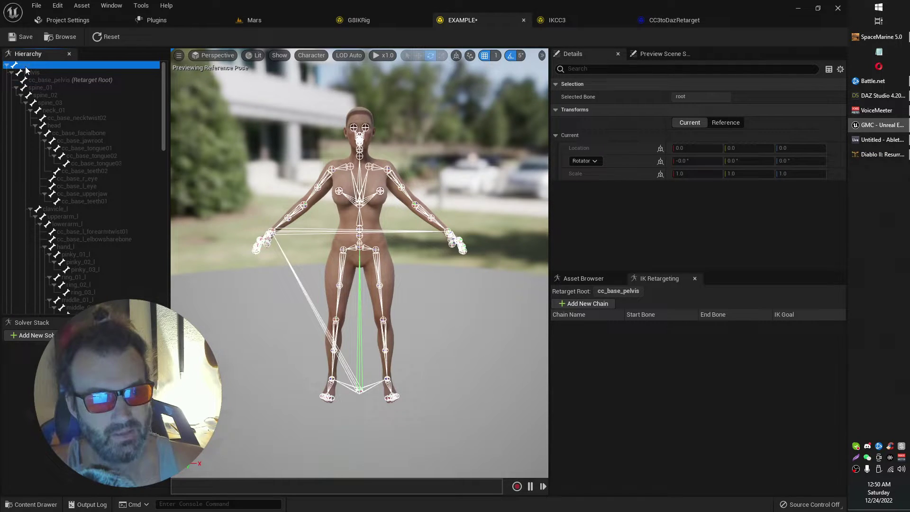
click(360, 20)
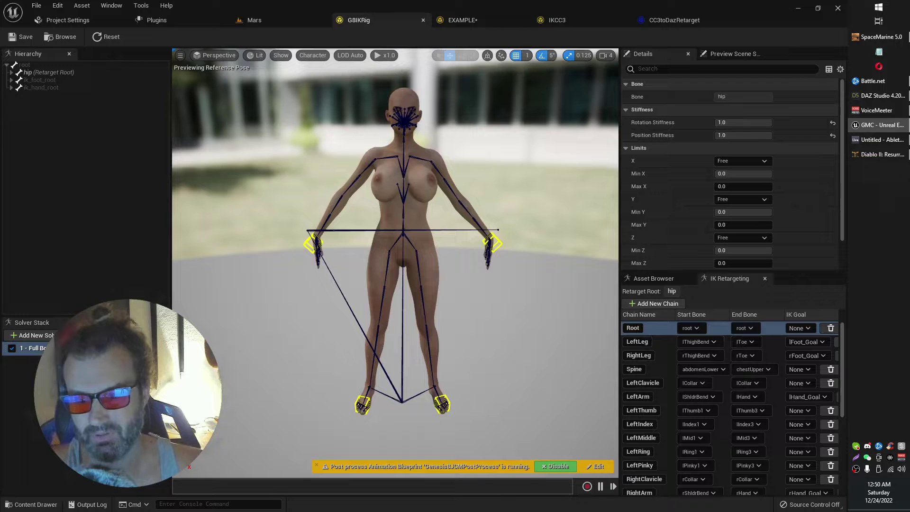
double_click(631, 327)
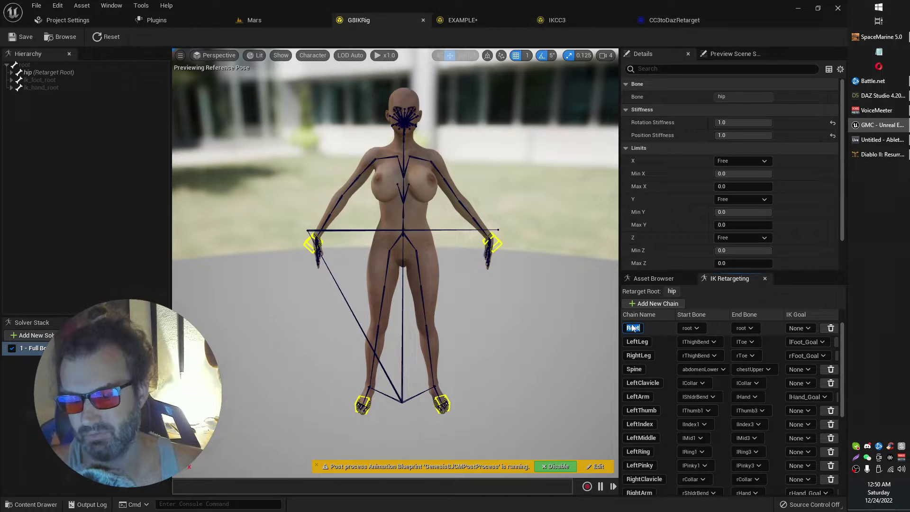
click(474, 22)
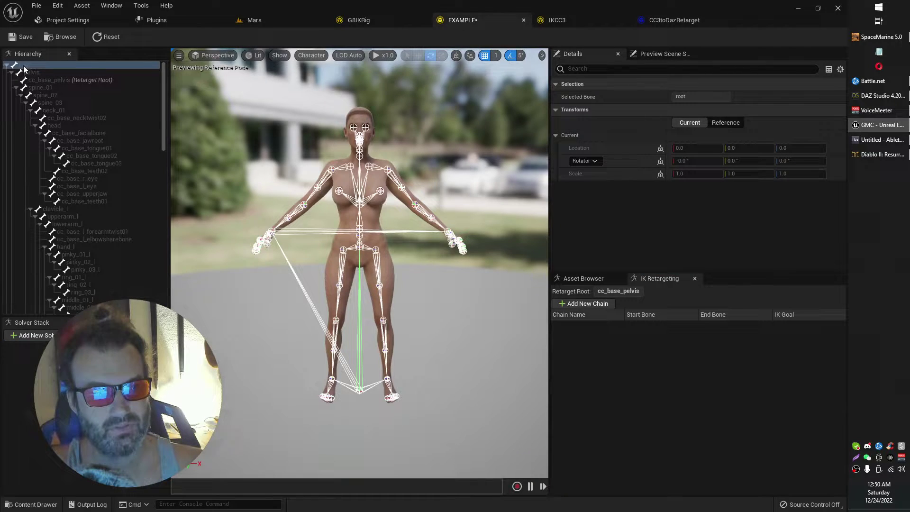
click(362, 21)
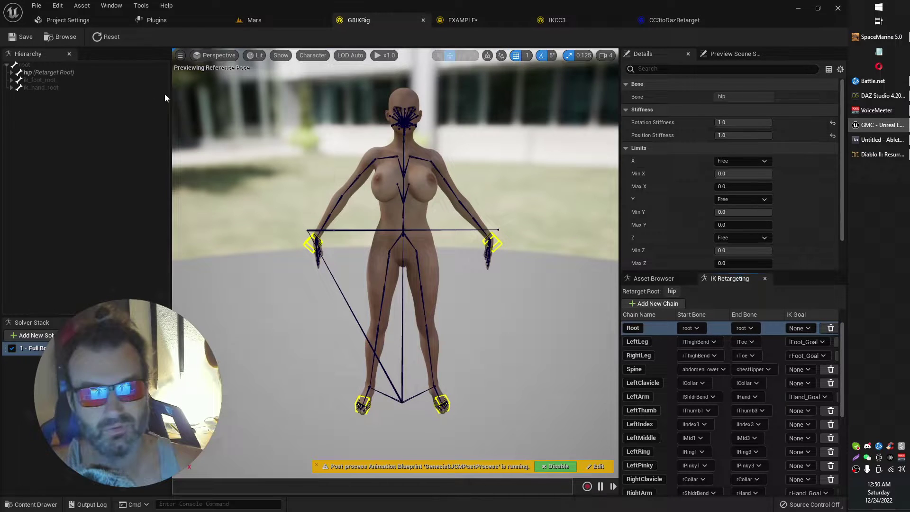
click(24, 63)
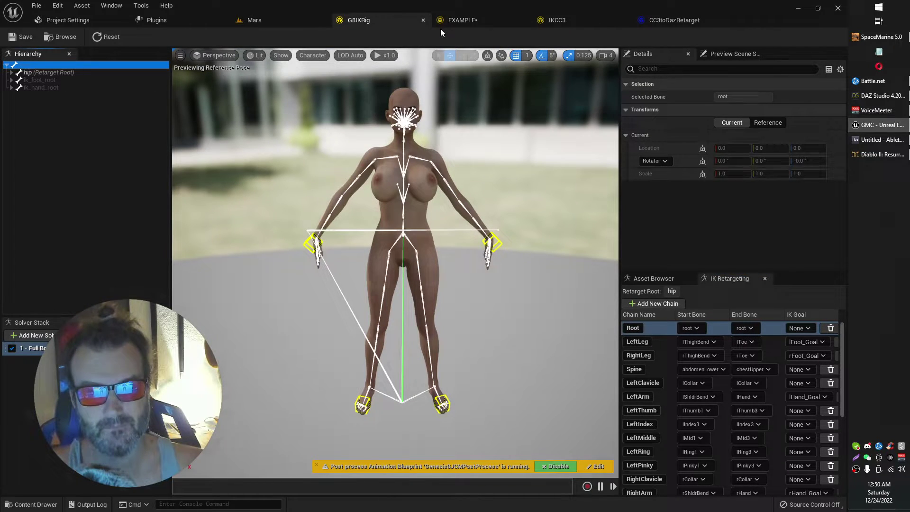
- Create a retarget chain named Root in EXAMPLE from the root bone
click(452, 20)
right_click(21, 65)
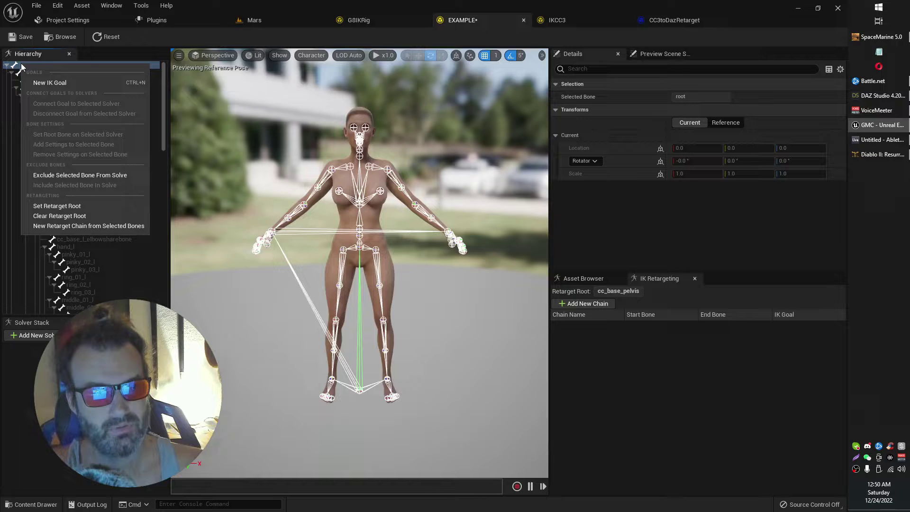
click(94, 225)
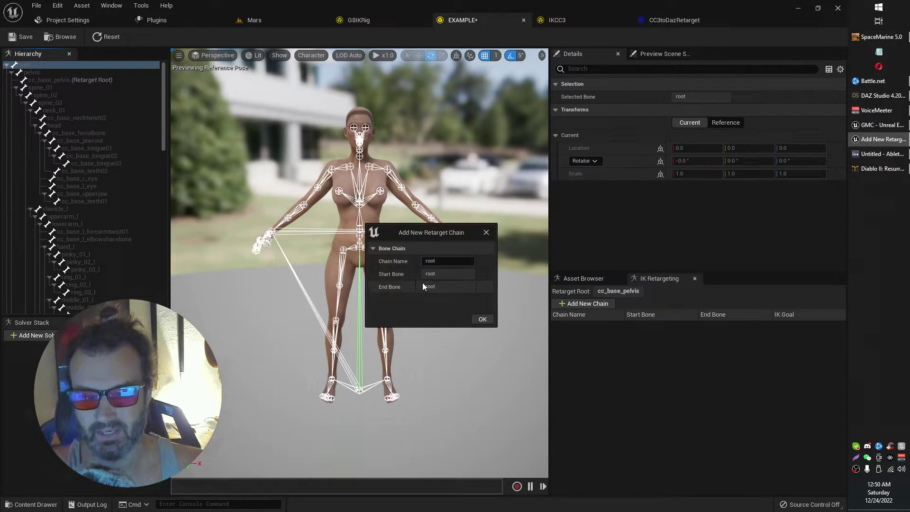
click(438, 261)
text(Root)
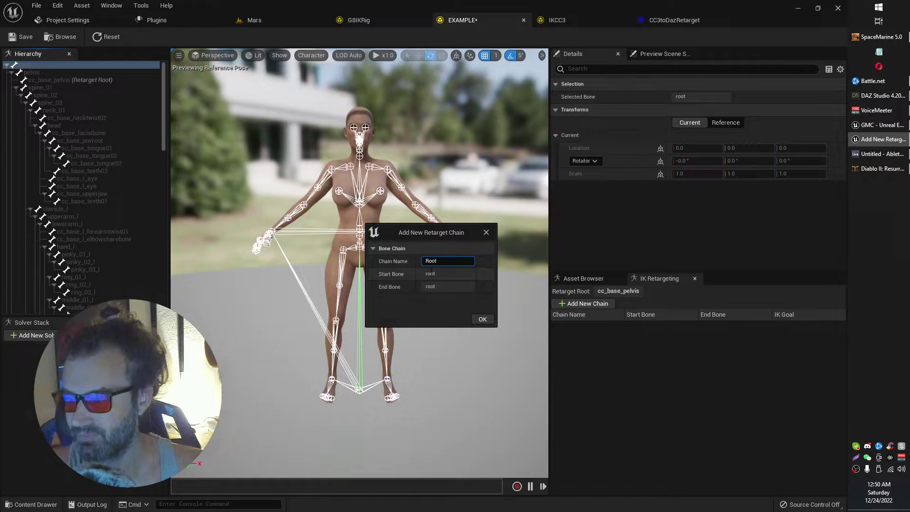
click(477, 317)
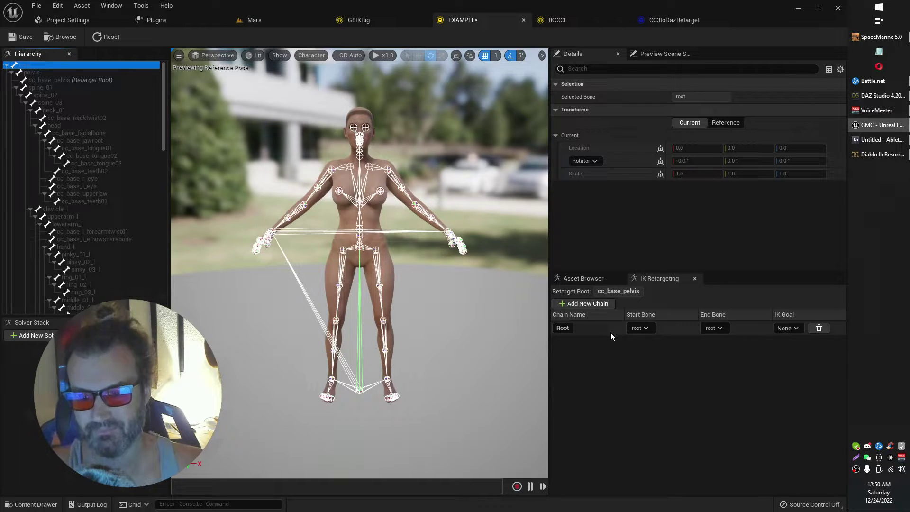
- Examine which bones the LeftLeg and RightLeg chains cover in G8IKRig
click(386, 21)
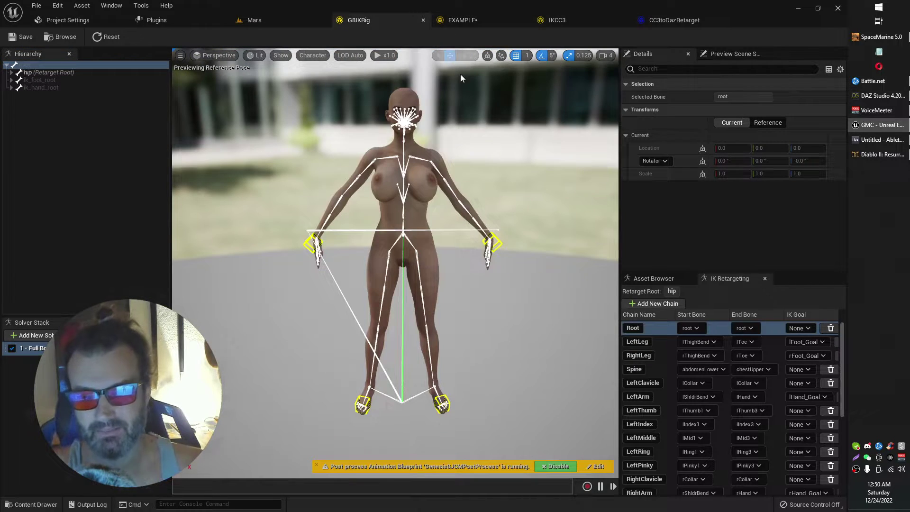
click(665, 344)
click(643, 342)
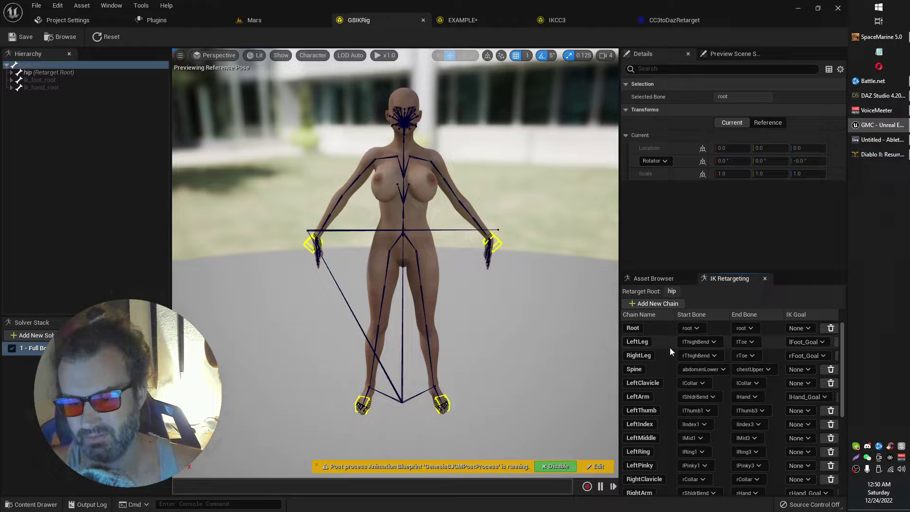
click(669, 355)
click(667, 343)
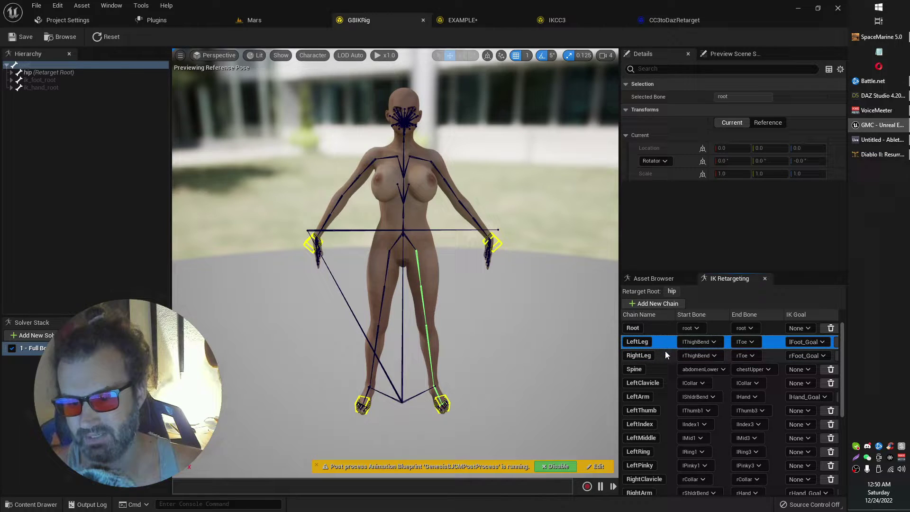
click(665, 352)
click(667, 341)
click(661, 354)
click(664, 341)
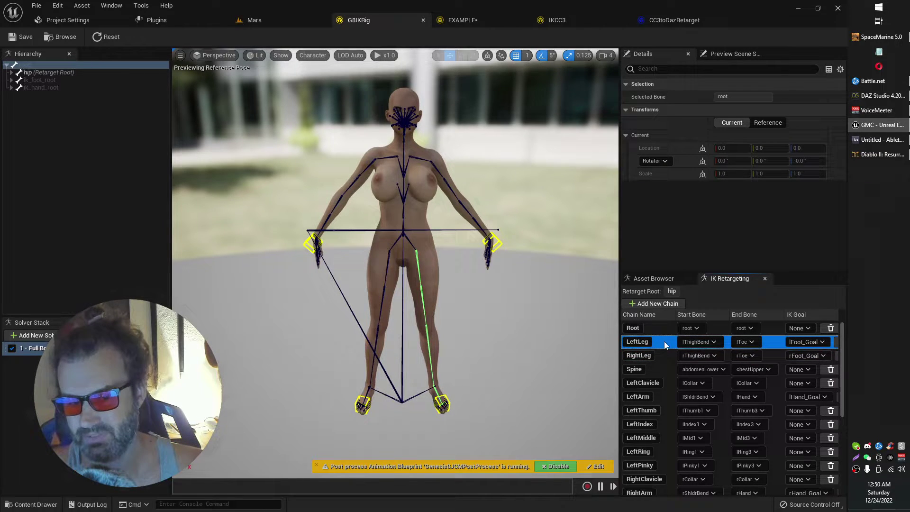
- Increase G8IKRig's viewport bone size to about 0.9
click(567, 314)
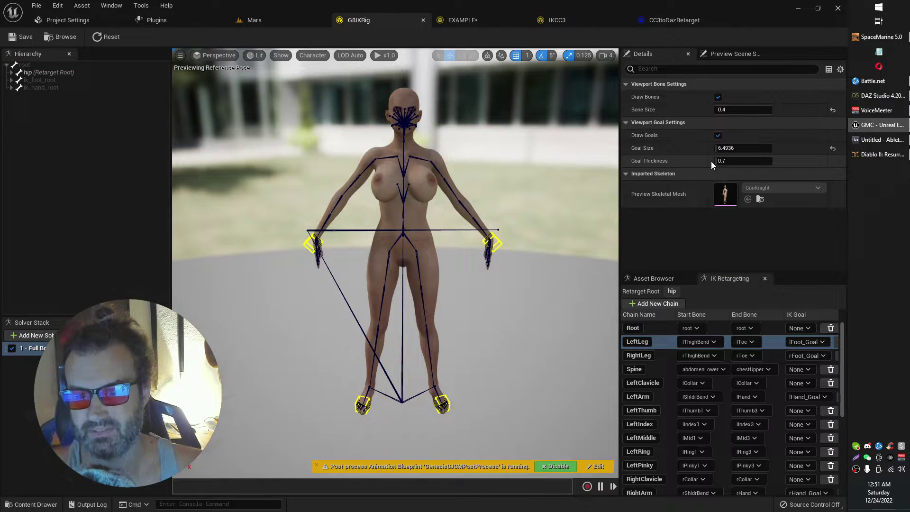
mouse_move(737, 113)
mouse_down()
mouse_move(777, 114)
mouse_move(744, 114)
mouse_up()
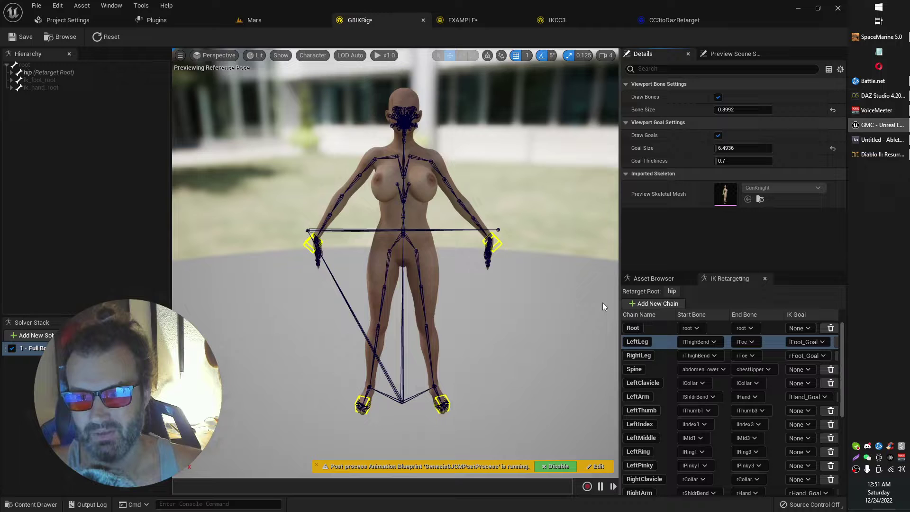
right_drag(587, 334, 584, 346)
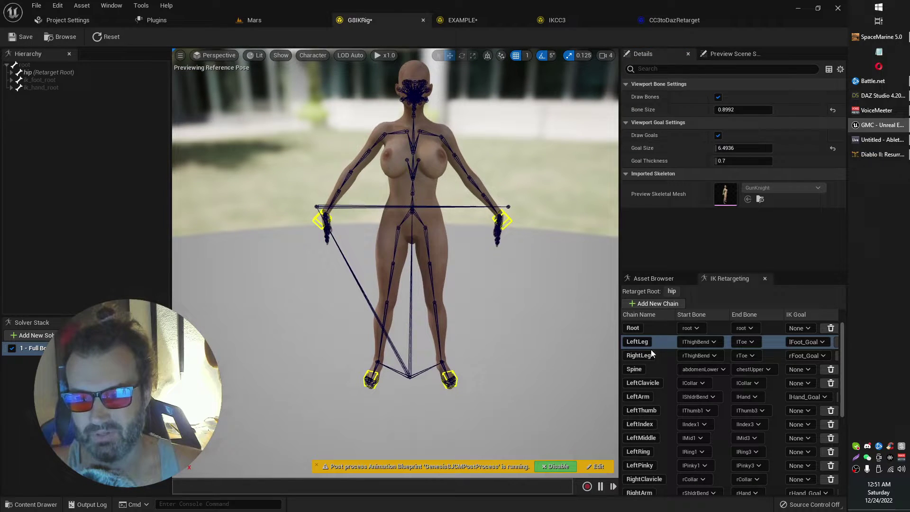
- Inspect G8IKRig's LeftLeg chain up close at the left foot and select its end bone lToe
click(662, 357)
click(655, 341)
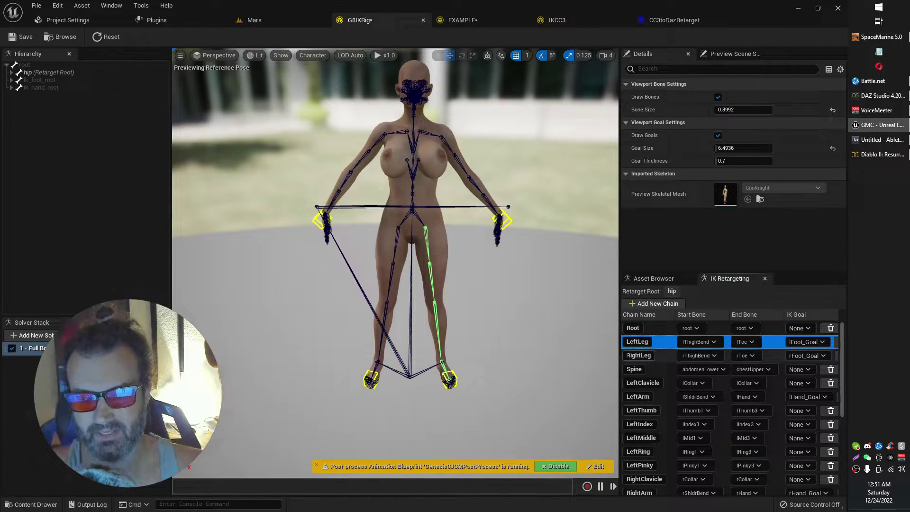
right_drag(580, 339, 597, 352)
key(w)
right_drag(430, 238, 435, 287)
key(w)
key(w)
right_drag(380, 238, 380, 200)
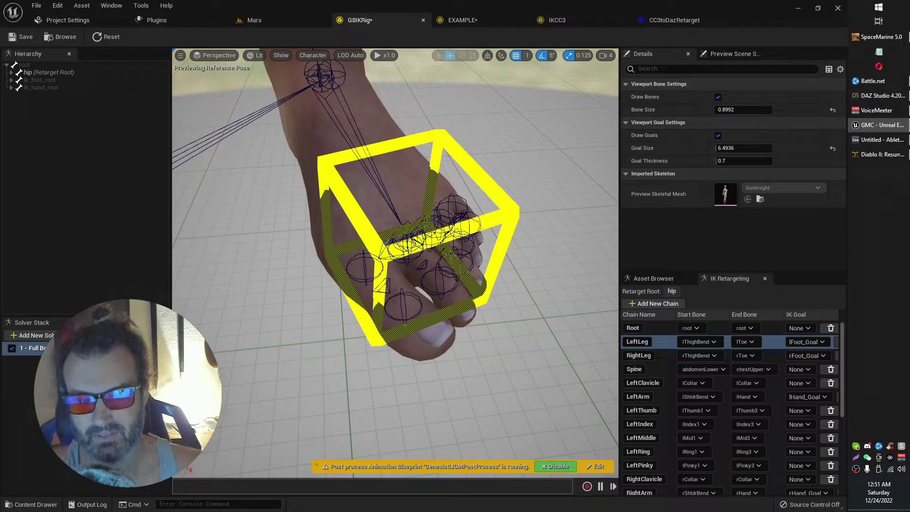
click(413, 227)
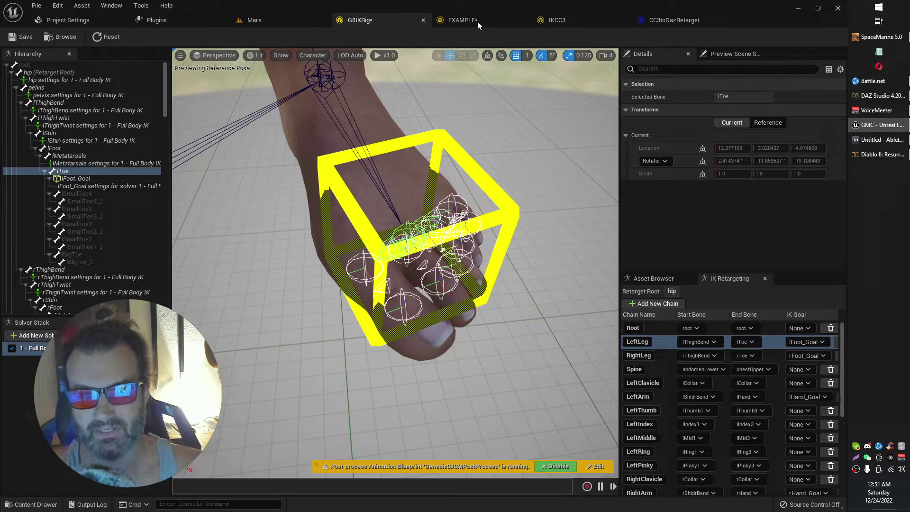
- Glance at the IKCC3 rig, return to EXAMPLE and select the left thigh bone thigh_l
click(564, 20)
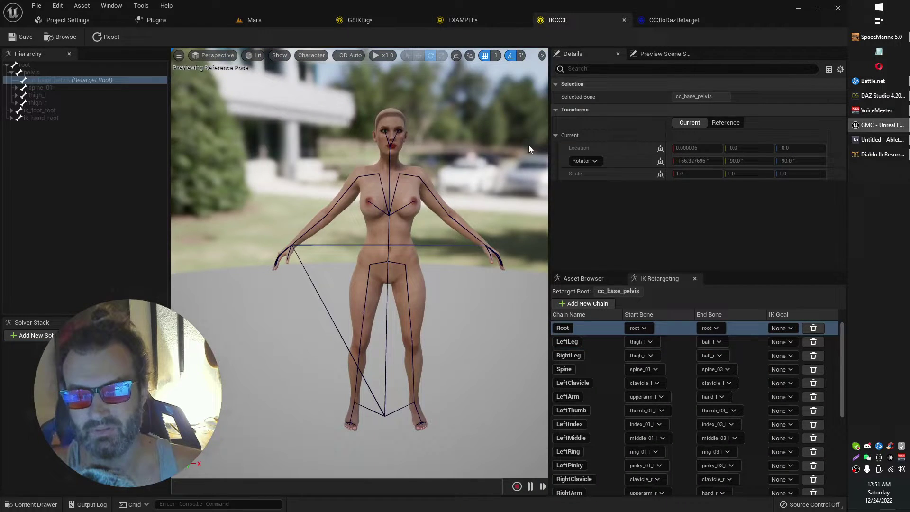
click(479, 19)
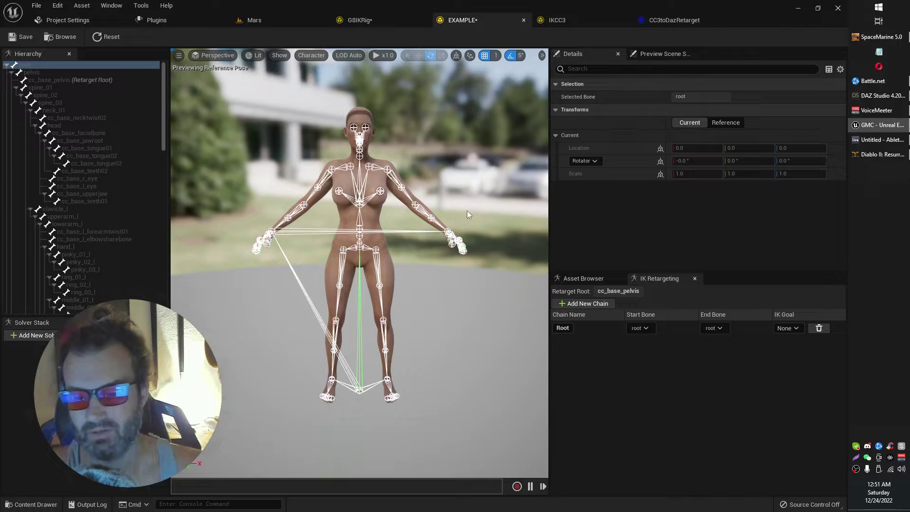
right_drag(457, 298, 460, 342)
key(w)
key(s)
key(w)
key(s)
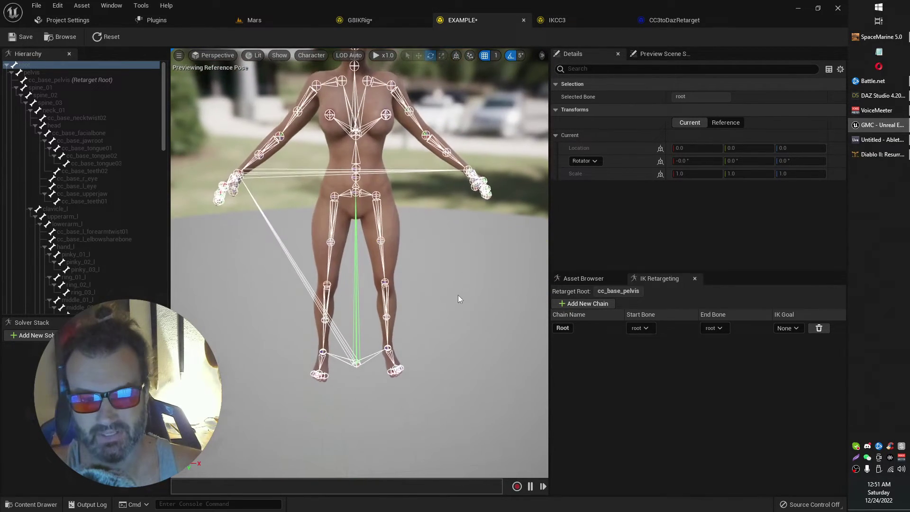
click(375, 208)
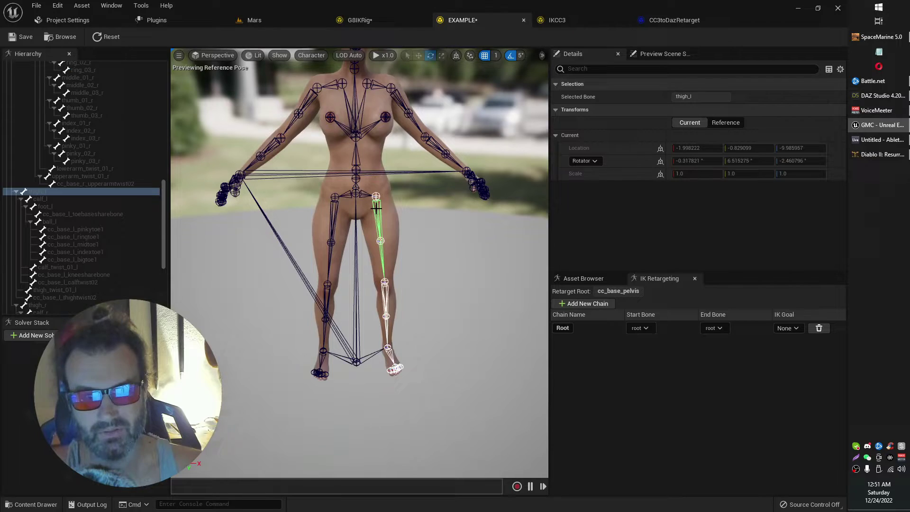
- Set EXAMPLE's viewport bone size to 0.8 with the left foot in close view
right_drag(409, 309, 418, 346)
key(w)
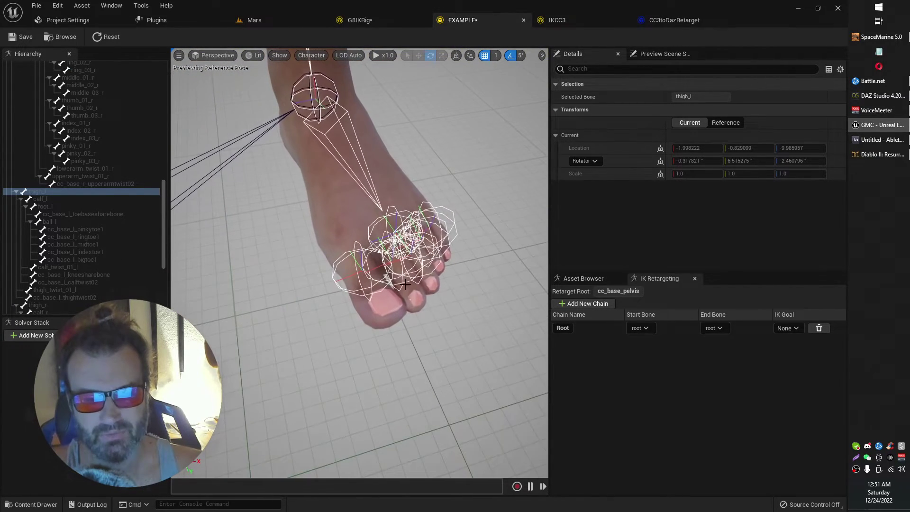
click(518, 177)
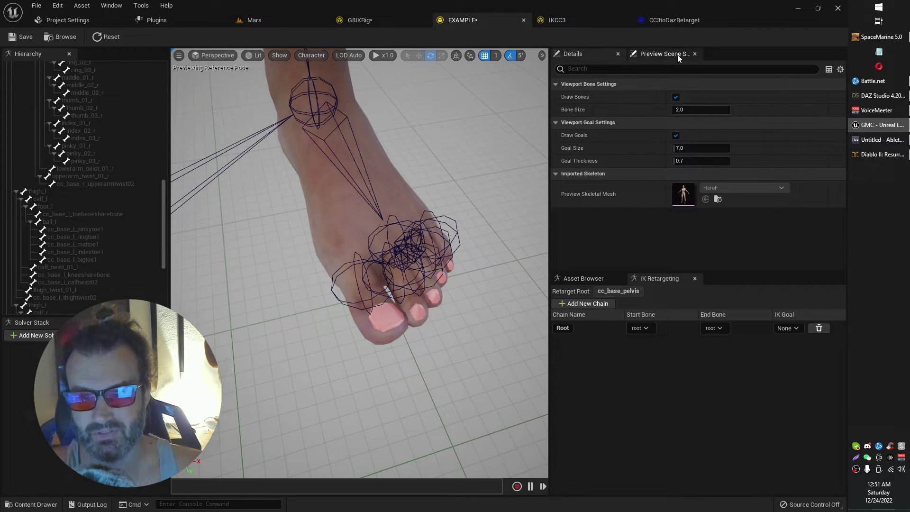
click(695, 110)
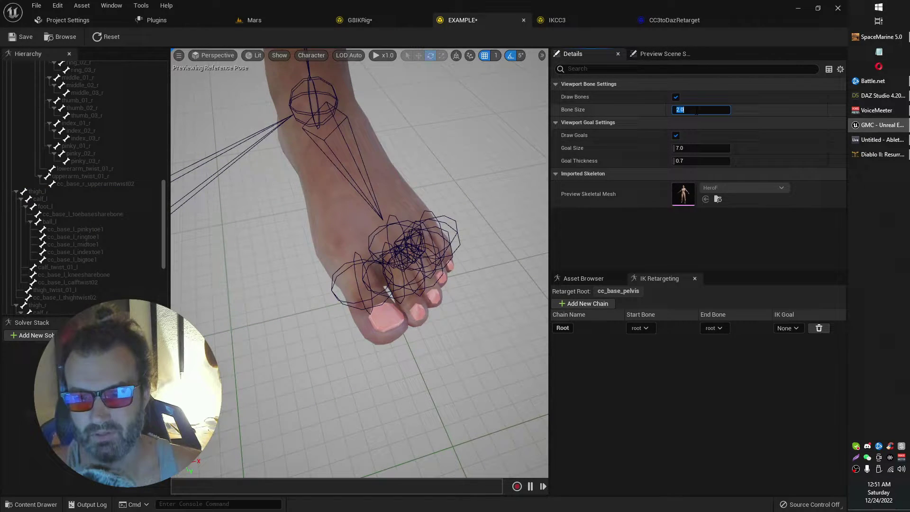
text(0.8)
key(Return)
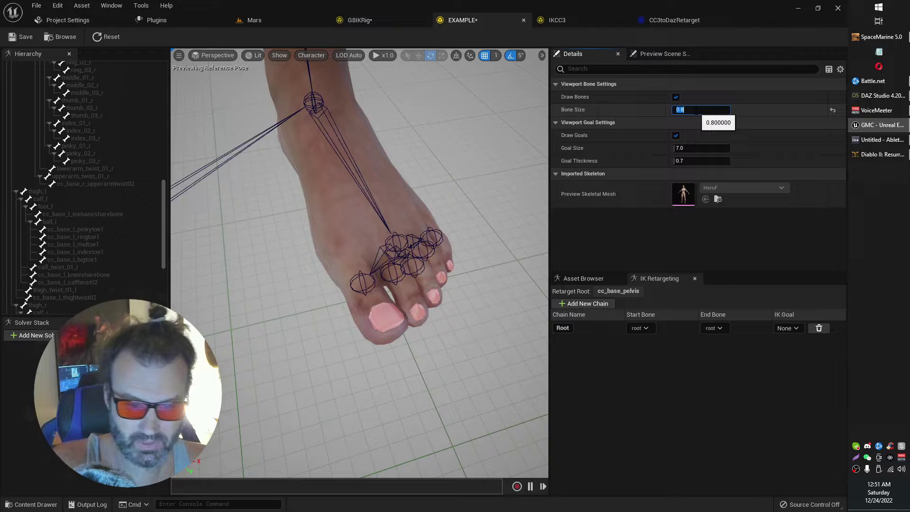
- Identify the ball_l bone on EXAMPLE's left foot and compare it with lToe in G8IKRig
click(396, 237)
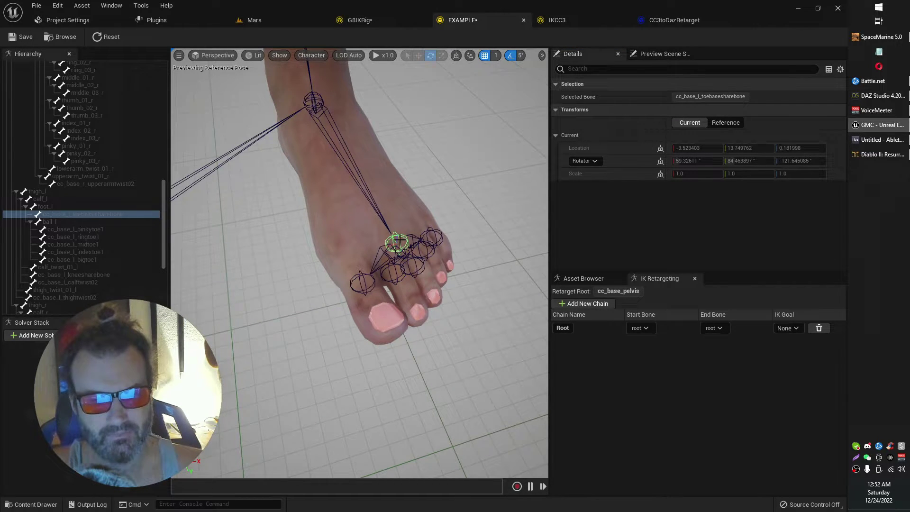
click(81, 221)
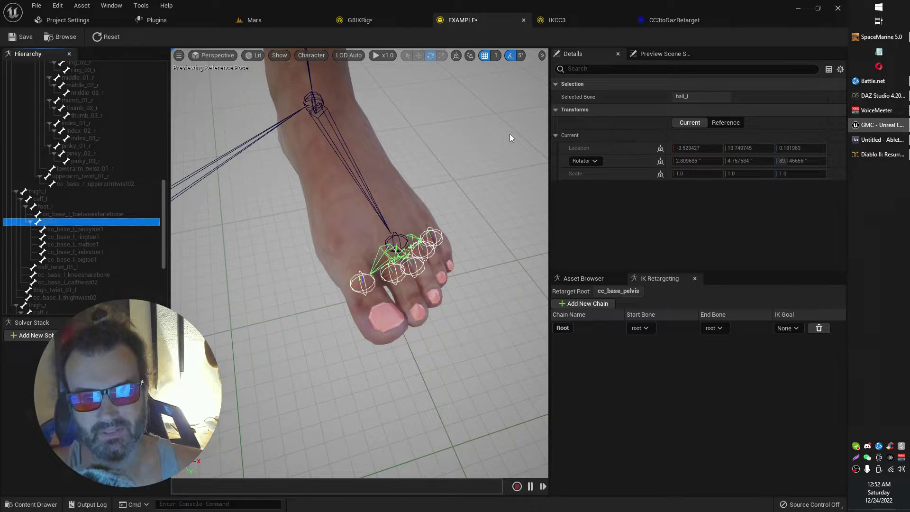
click(387, 22)
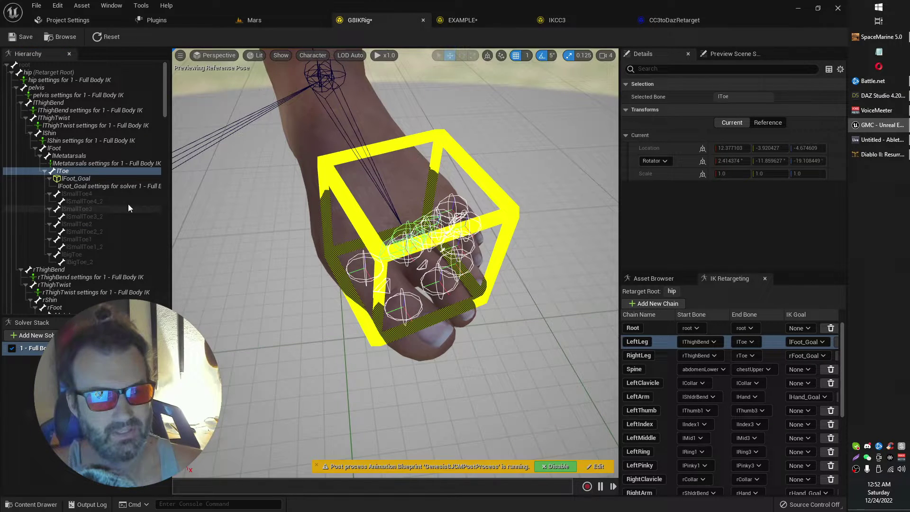
click(80, 179)
click(80, 171)
right_drag(519, 248, 552, 276)
- Set G8IKRig's viewport bone size to 0.5 to separate the toe bones
click(561, 162)
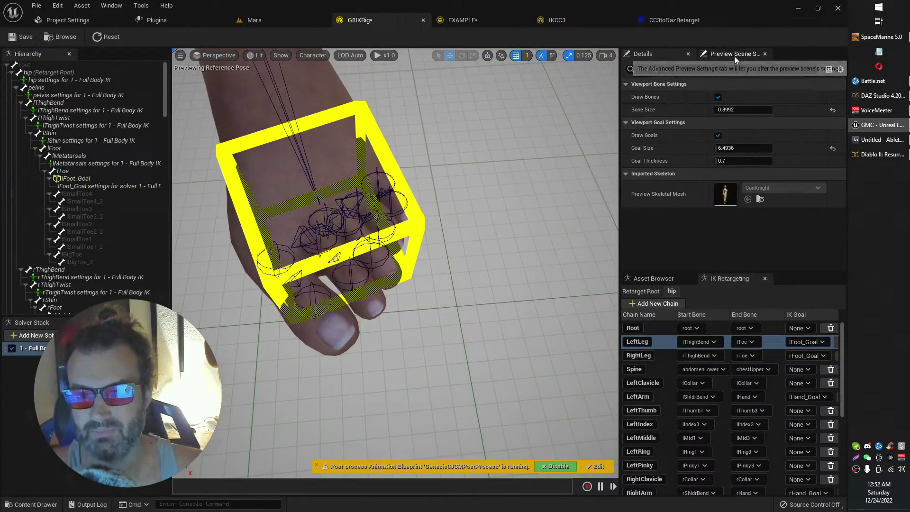
click(744, 112)
key(Left)
key(Right)
key(Right)
key(Right)
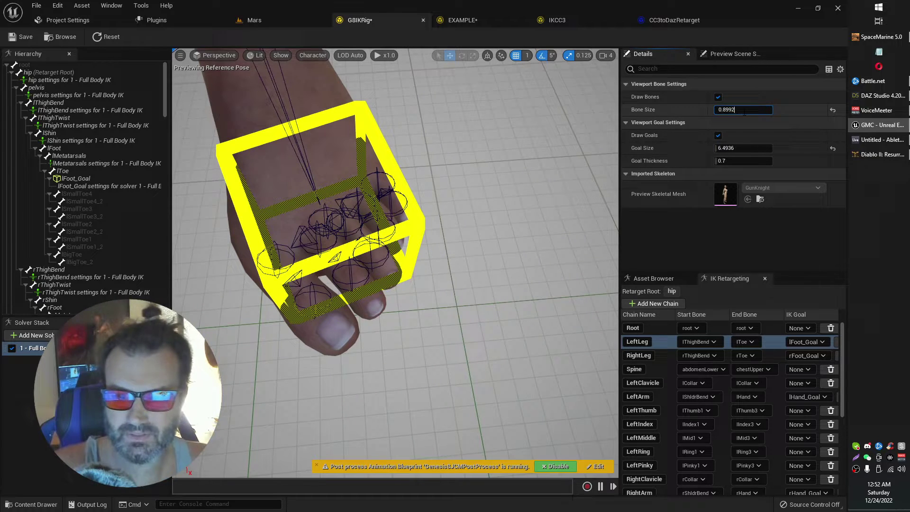
key(ctrl+a)
text(0.5)
key(Return)
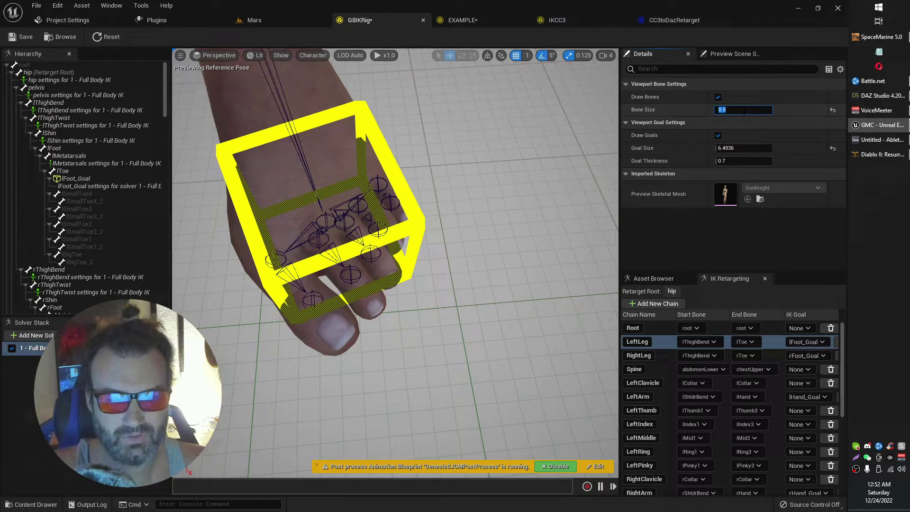
right_drag(445, 223, 412, 244)
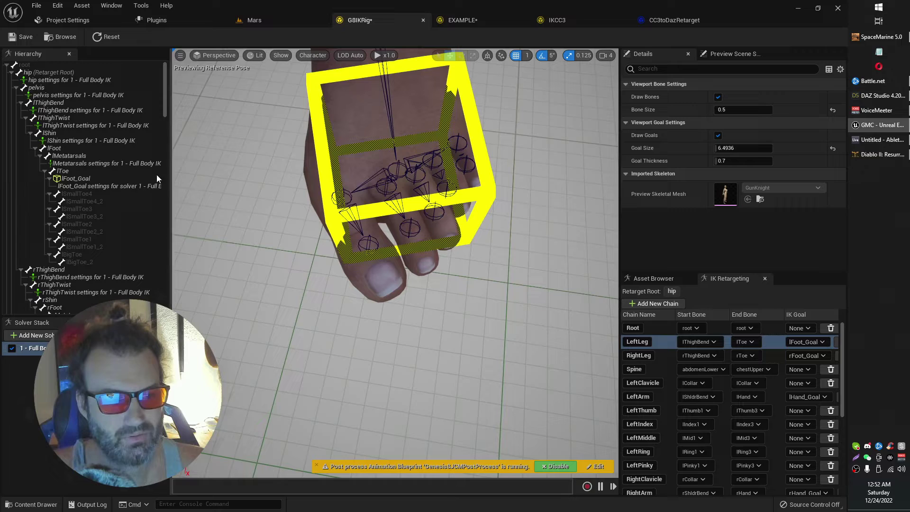
- Compare the lToe bone in G8IKRig with EXAMPLE's ball_l bone, and check the LeftLeg chain's name in G8IKRig
click(73, 172)
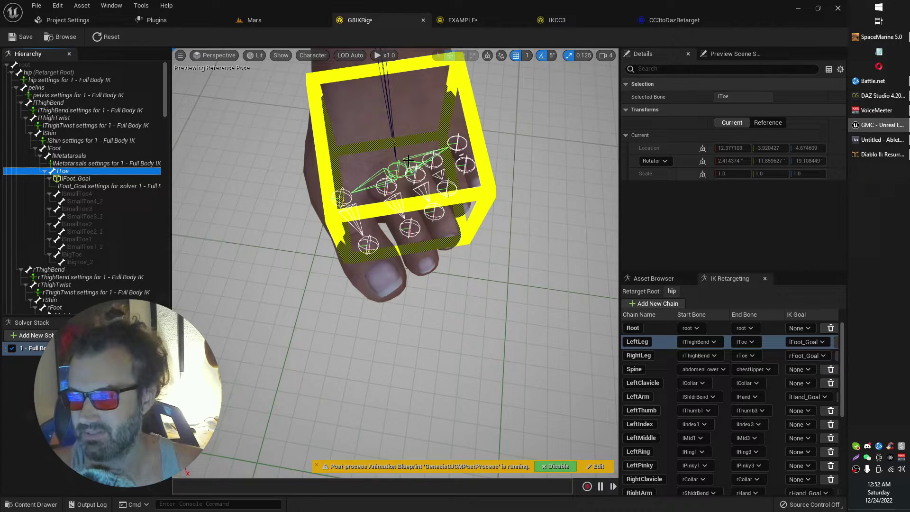
click(491, 19)
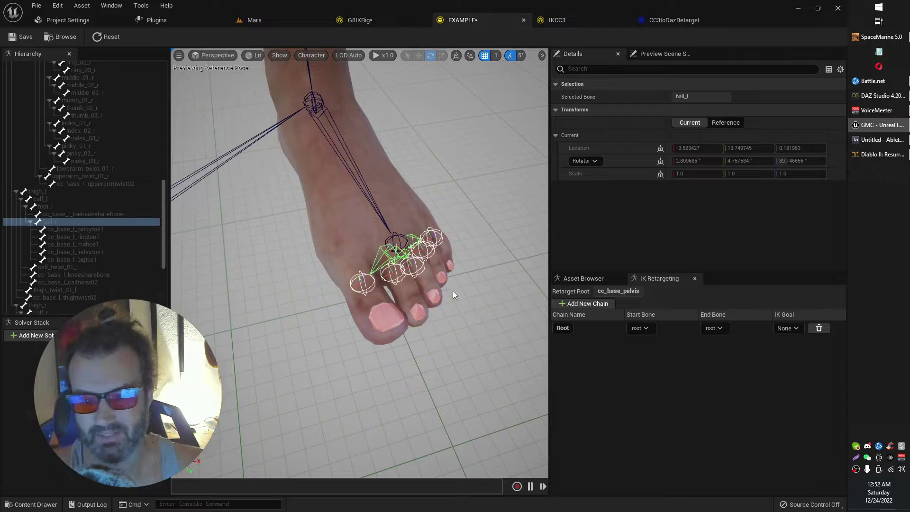
click(372, 21)
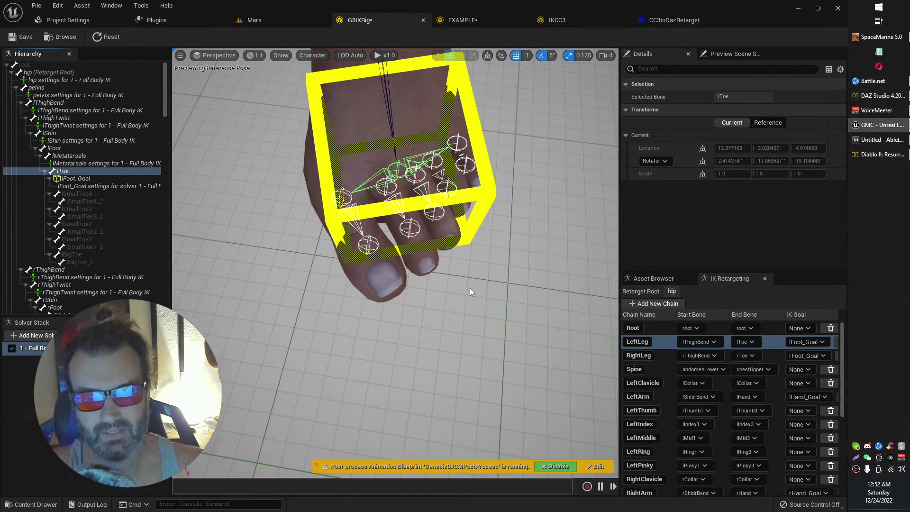
double_click(637, 342)
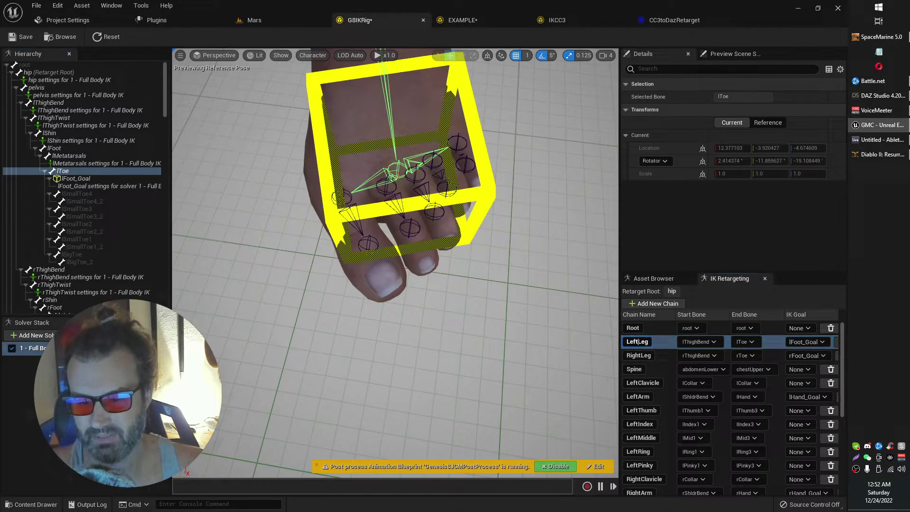
- Select EXAMPLE's left leg bones from thigh_l down to ball_l
click(493, 20)
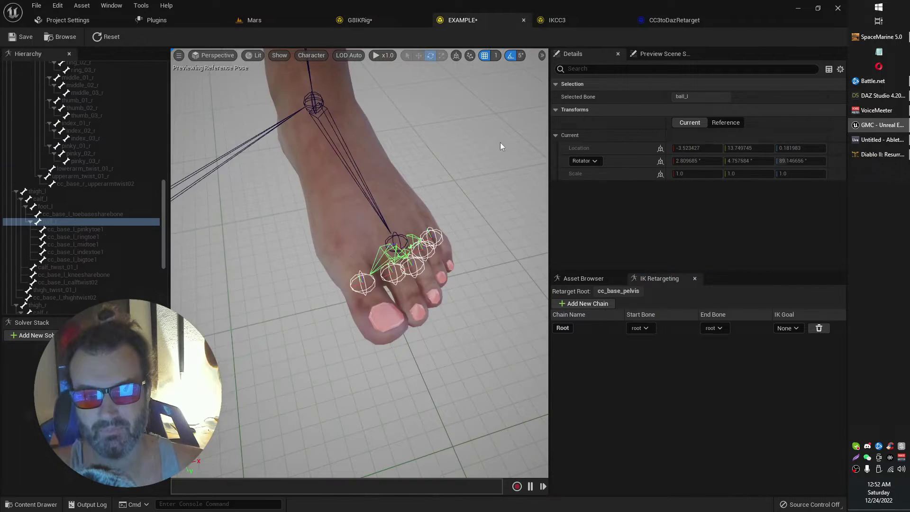
scroll(373, 134, down, 6)
middle_drag(373, 134, 373, 49)
click(343, 146)
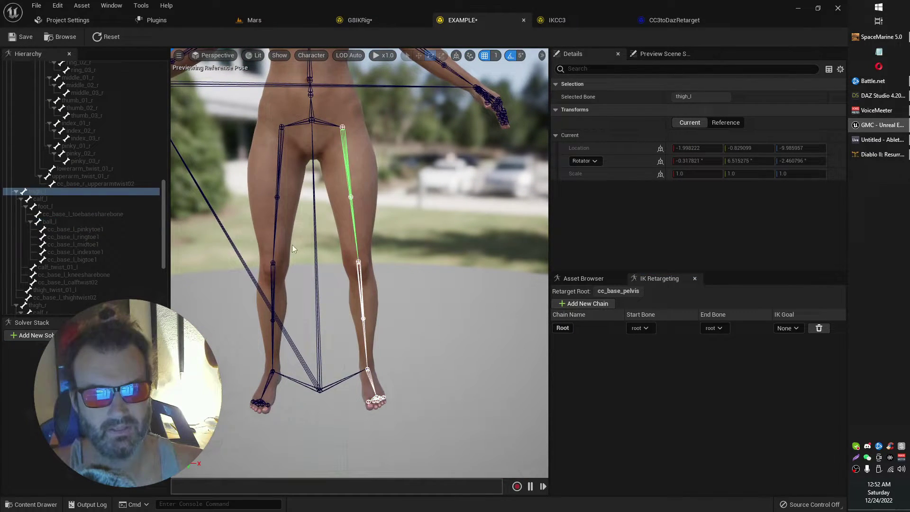
click(39, 193)
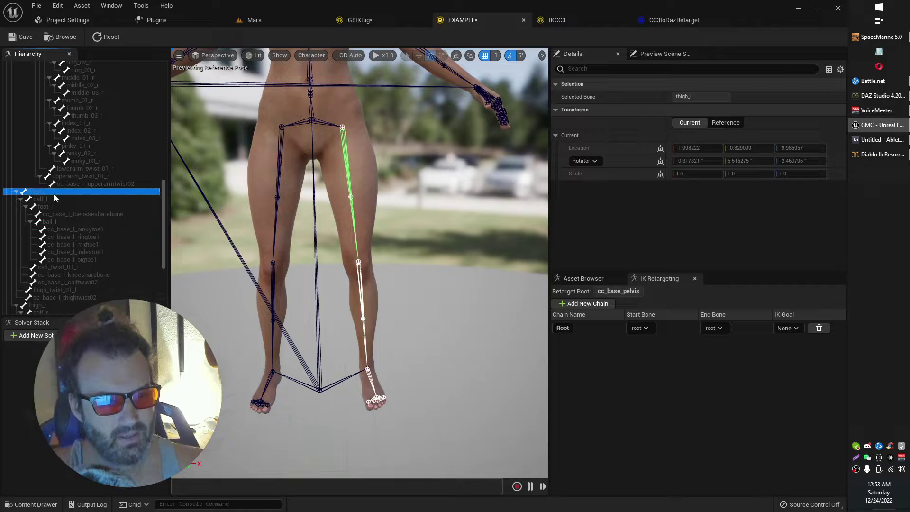
shift+click(61, 222)
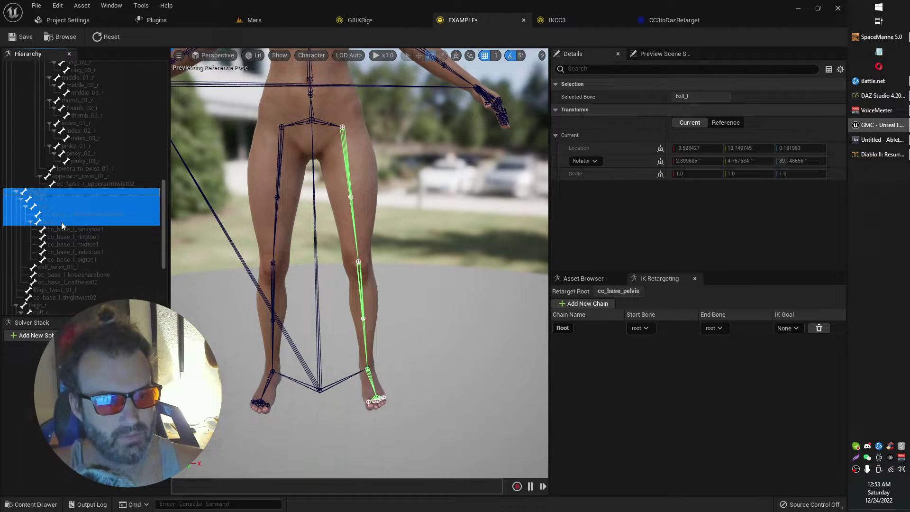
key(w)
mouse_move(457, 346)
right_down()
mouse_move(458, 356)
mouse_move(457, 345)
right_up()
right_drag(394, 330, 395, 329)
key(s)
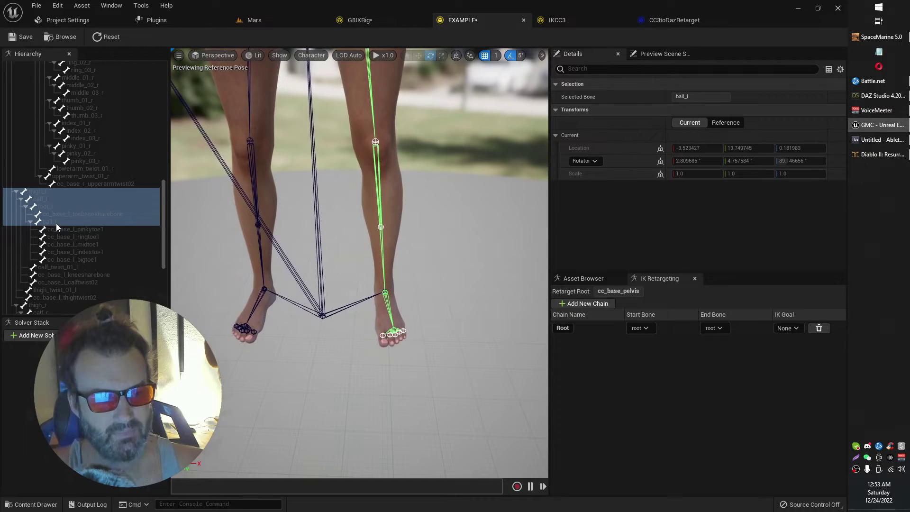
right_click(58, 220)
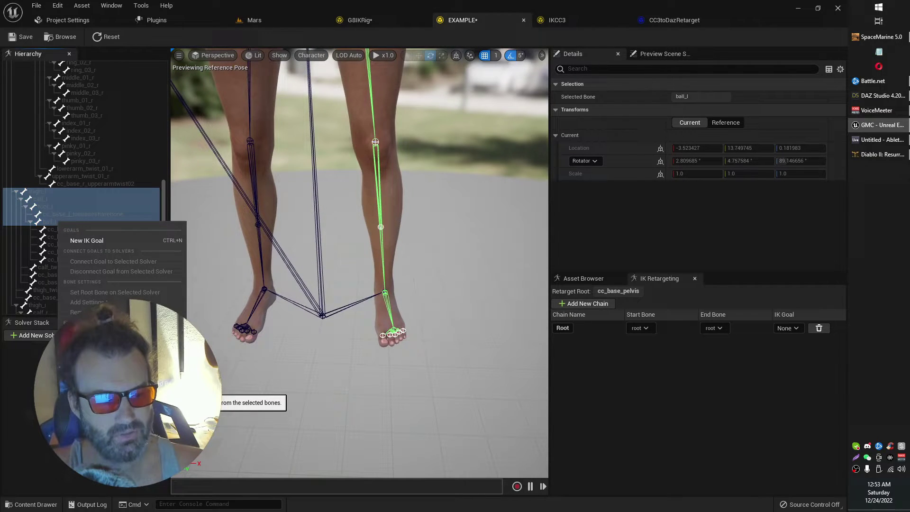
click(119, 383)
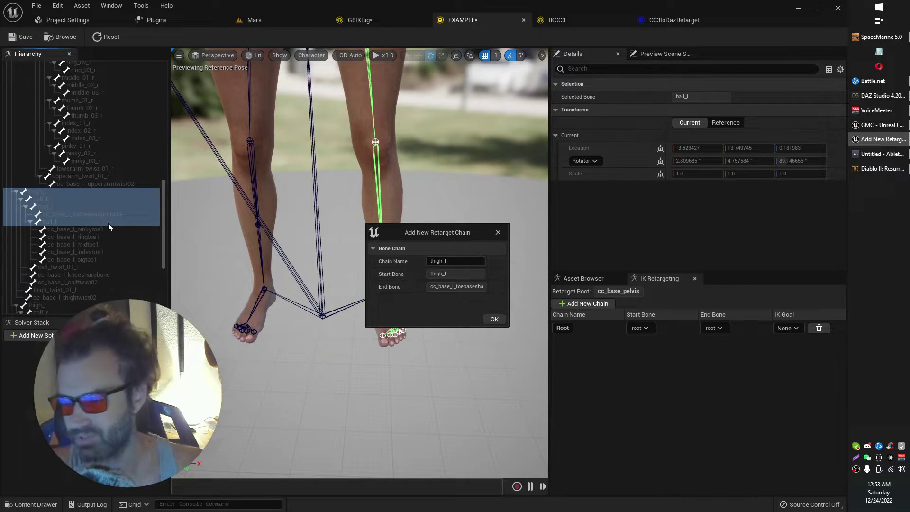
click(497, 232)
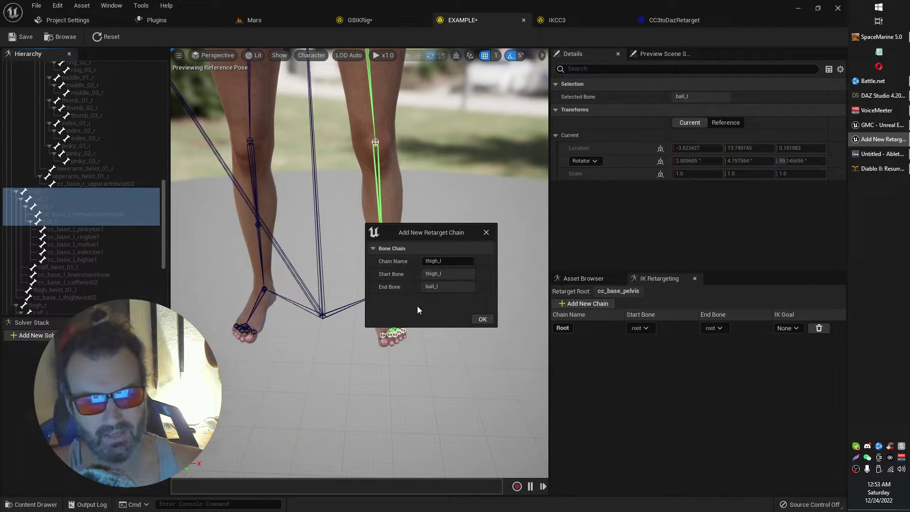
- Create the retarget chain from thigh_l to ball_l on EXAMPLE with the name LeftLeg
double_click(436, 261)
text(LeftLeg)
click(483, 320)
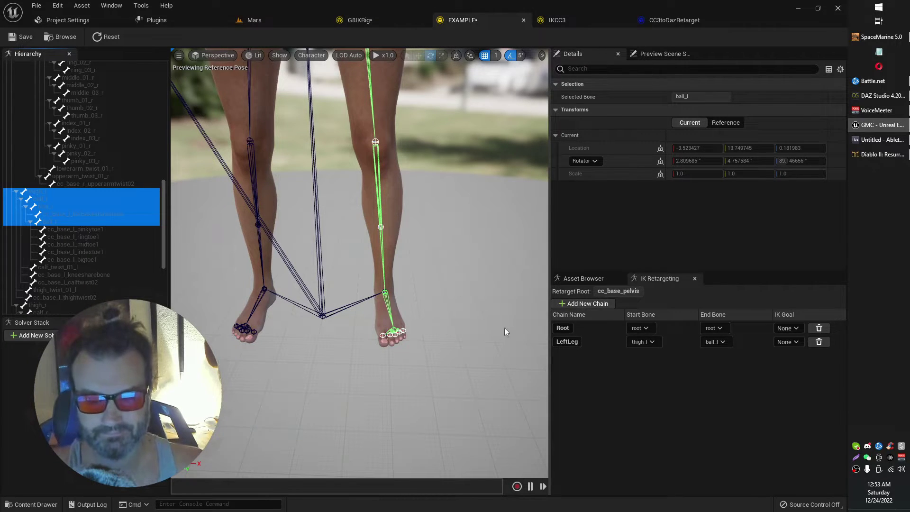
- Examine which bones G8IKRig's leg, Spine, LeftClavicle, LeftArm and LeftThumb chains cover on the whole figure
key(s)
right_drag(494, 262, 491, 250)
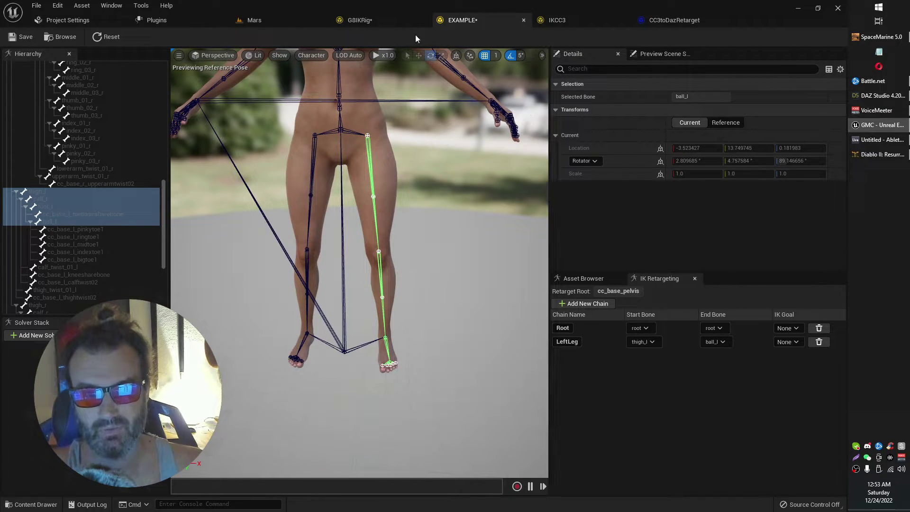
click(362, 20)
key(s)
right_drag(474, 322, 457, 251)
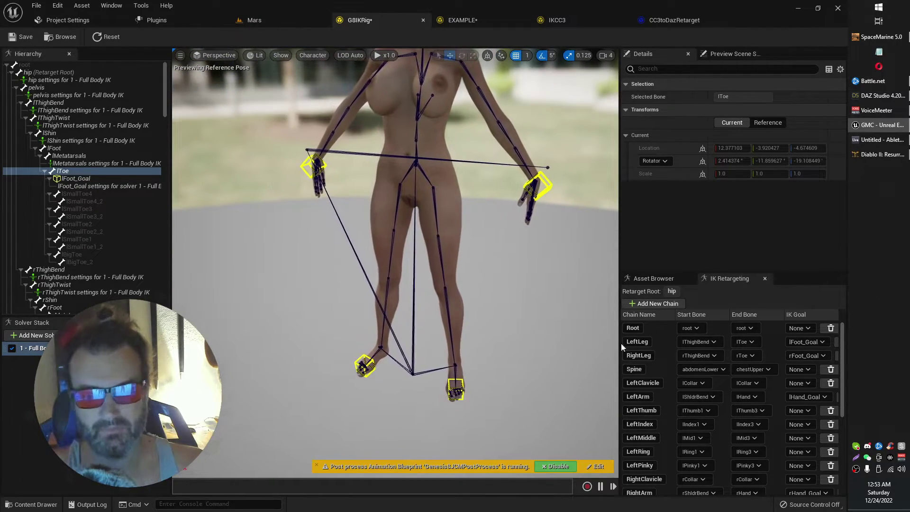
click(664, 345)
click(667, 355)
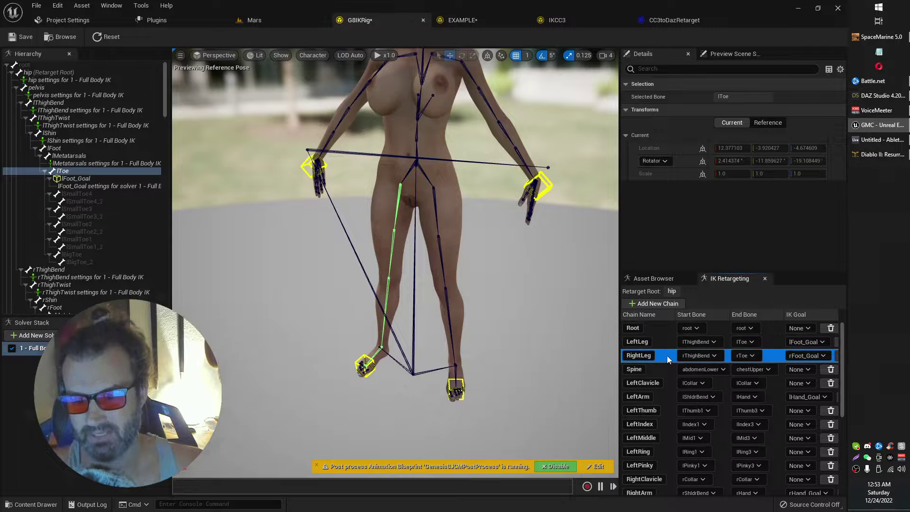
click(664, 369)
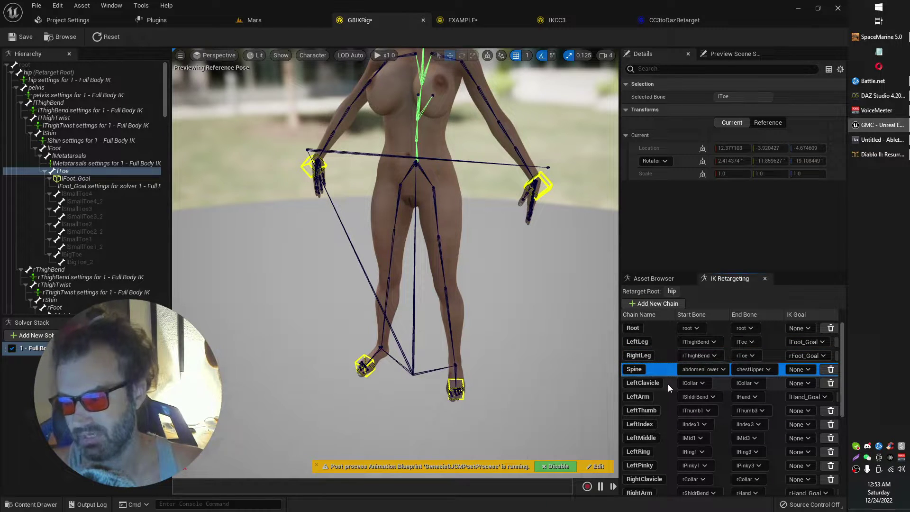
click(667, 384)
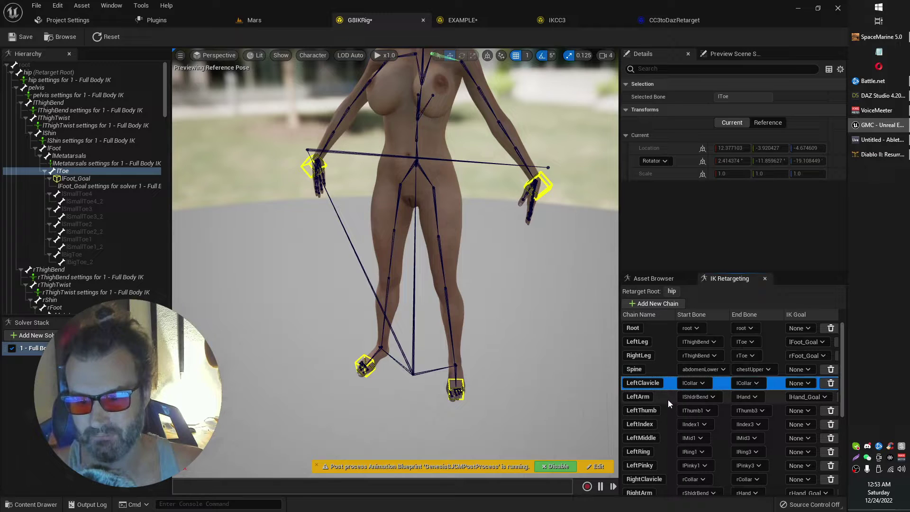
click(667, 399)
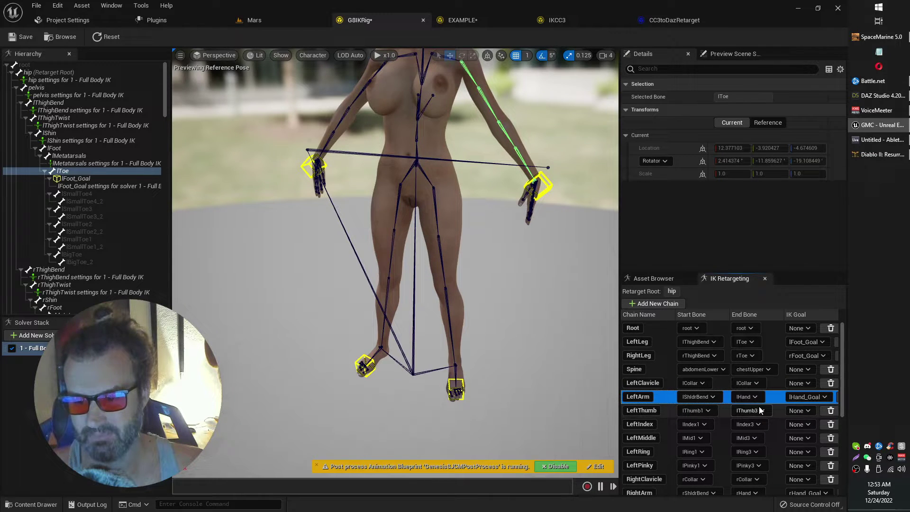
click(663, 410)
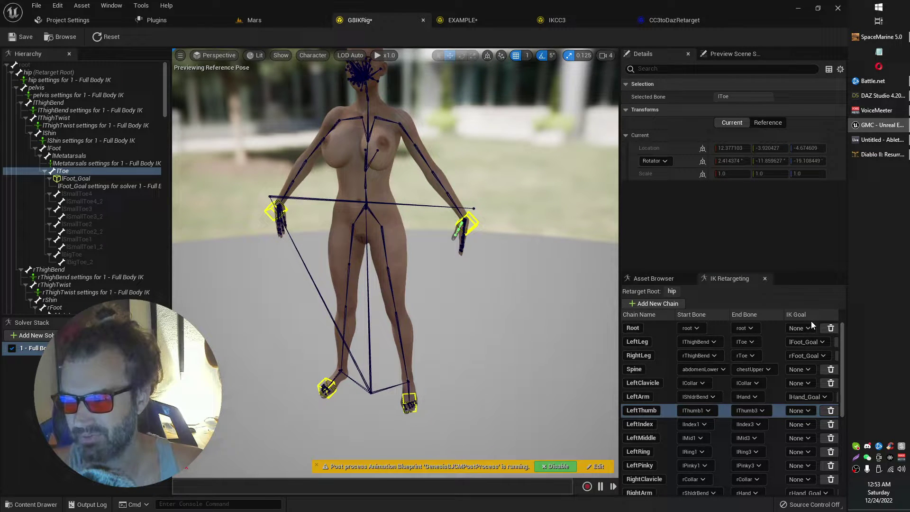
key(s)
right_drag(507, 344, 483, 336)
key(w)
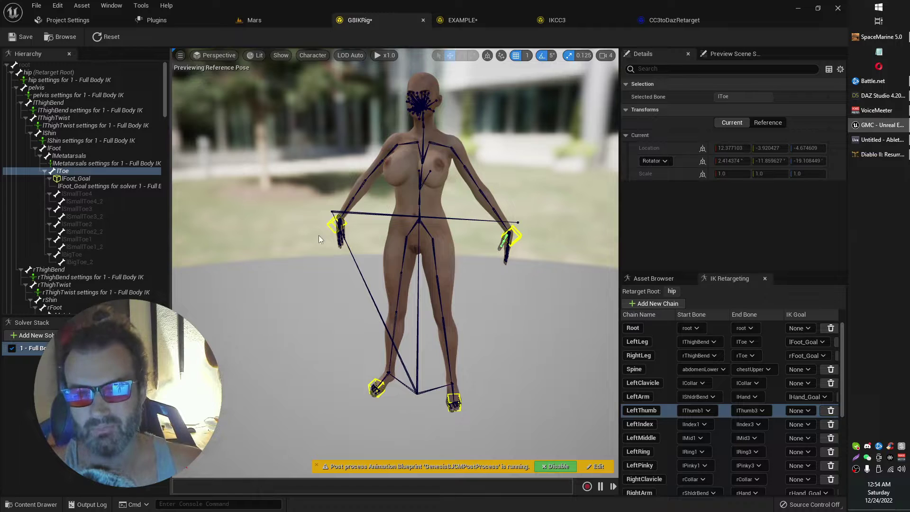
- Compare the full-body skeletons of the IKCC3, EXAMPLE and G8IKRig rigs
click(559, 25)
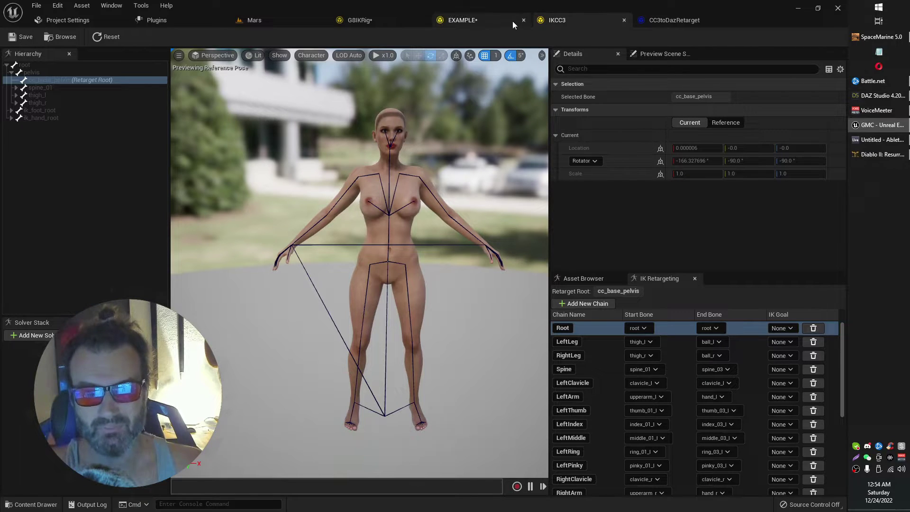
click(493, 21)
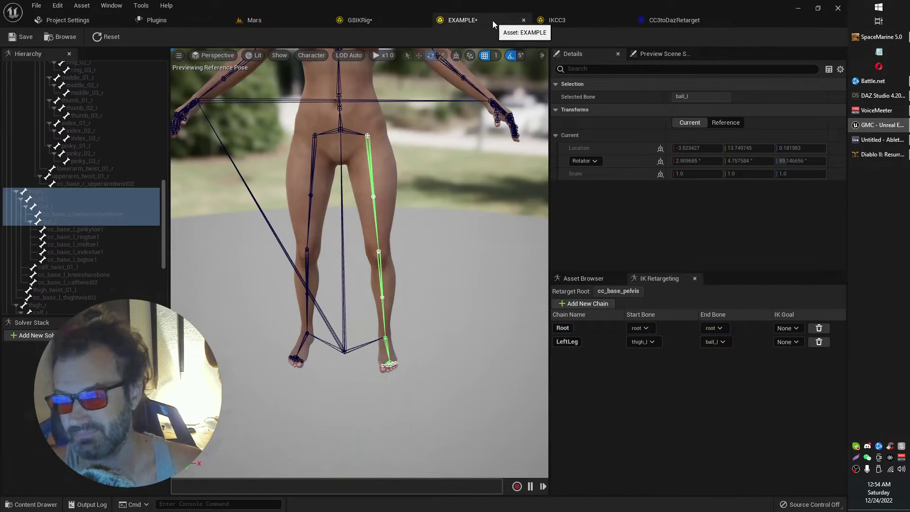
key(s)
right_drag(453, 204, 446, 166)
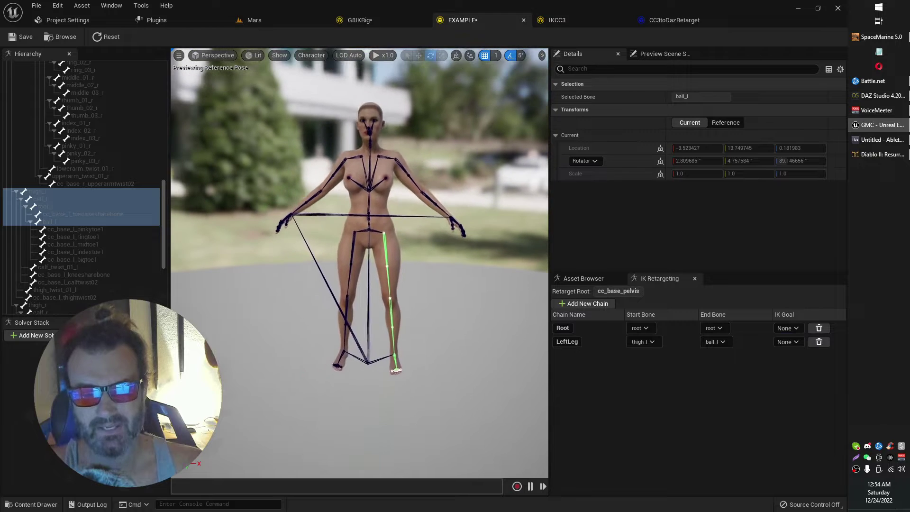
drag(447, 223, 447, 246)
click(565, 21)
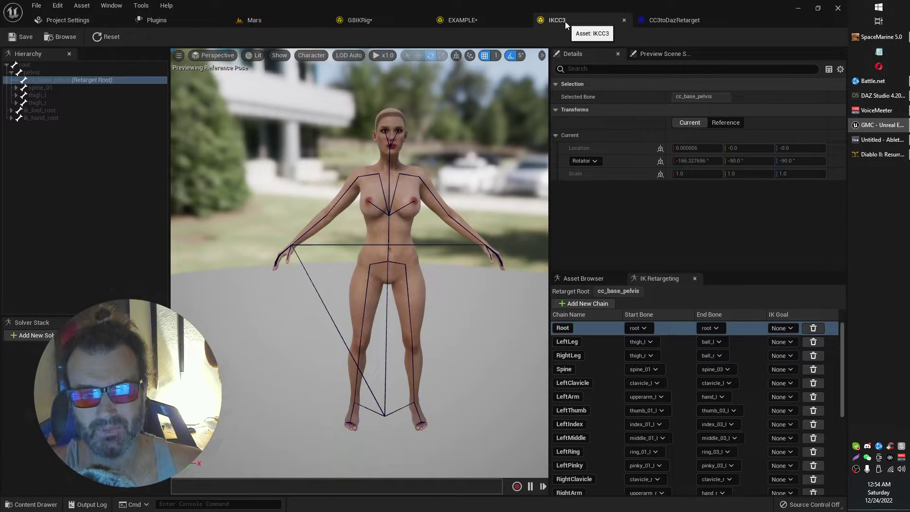
click(360, 21)
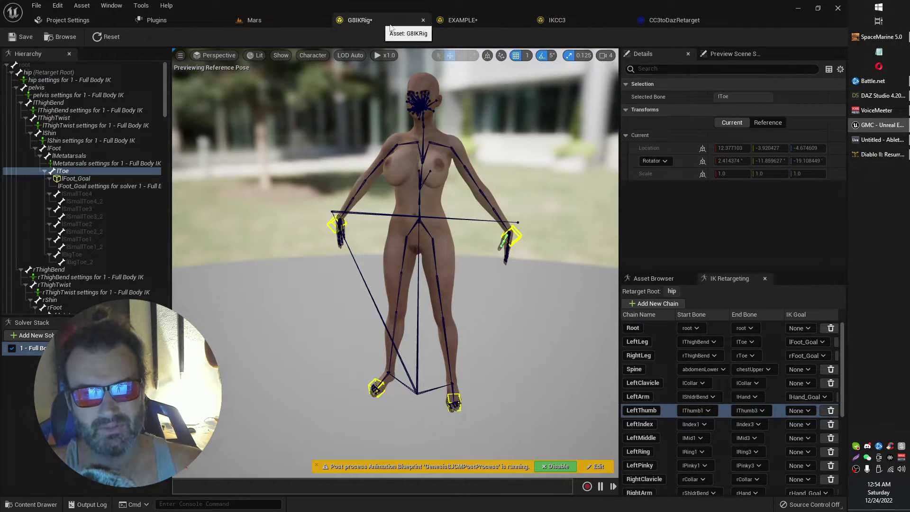
- Examine the bones covered by the LeftLeg, RightLeg and Spine chains in IKCC3
click(559, 22)
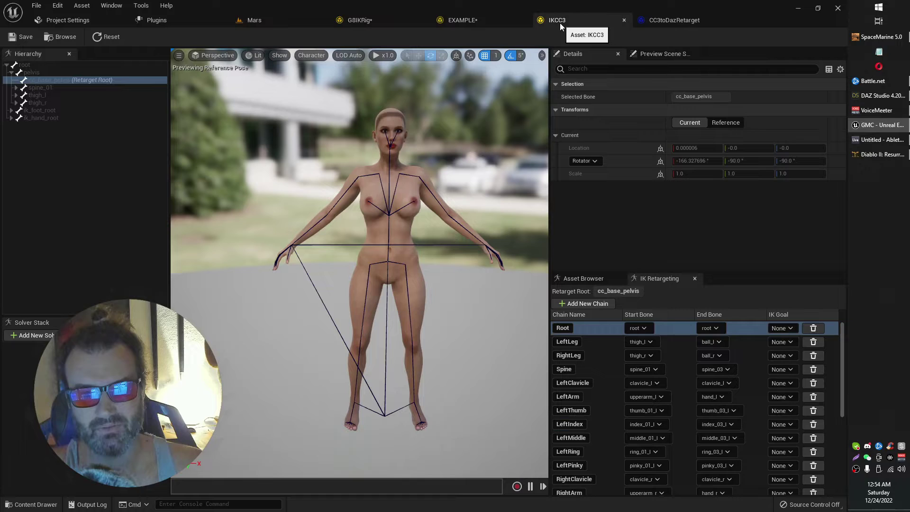
click(596, 345)
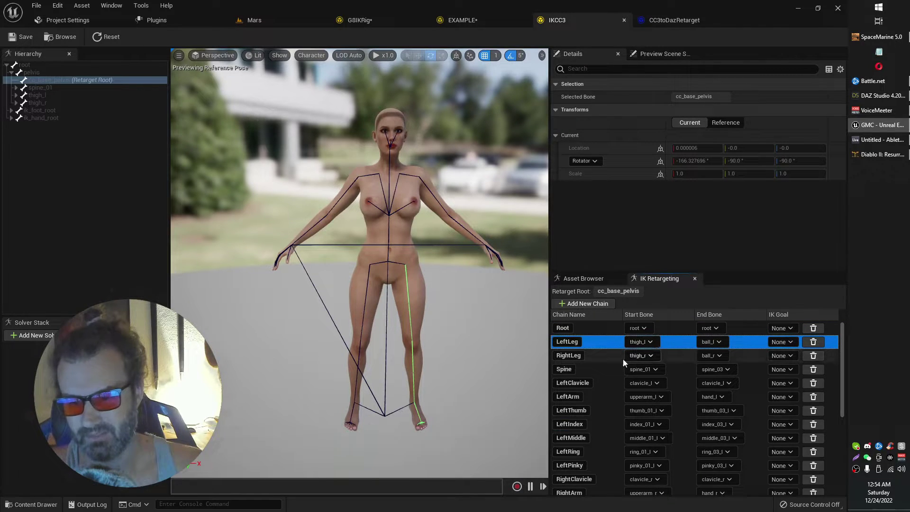
click(608, 358)
click(606, 368)
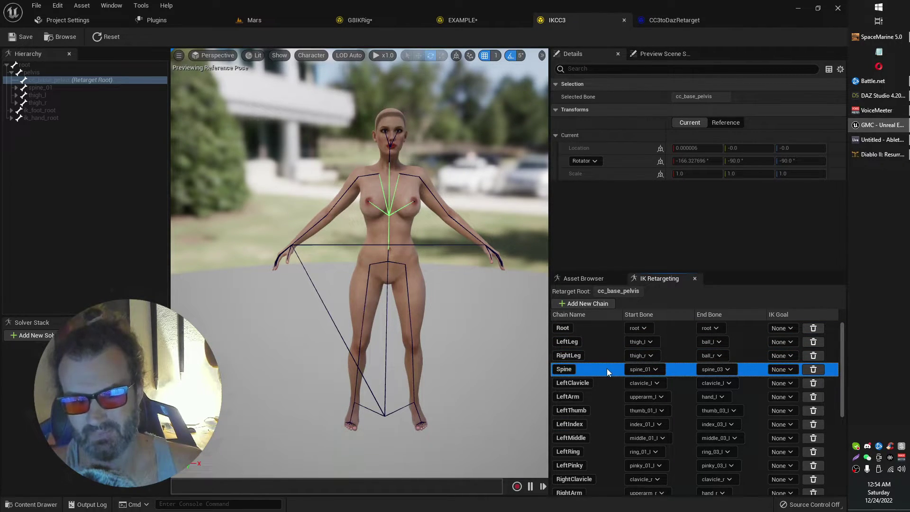
right_drag(504, 308, 476, 290)
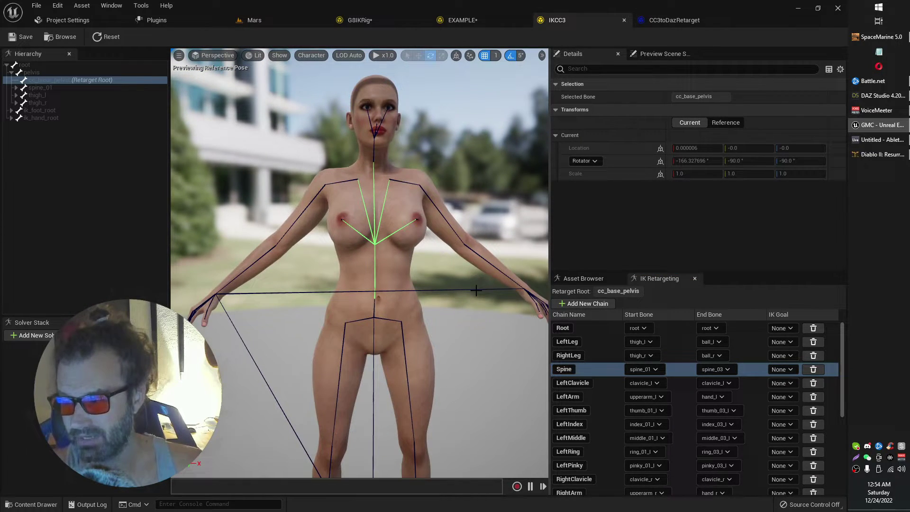
- Examine the bones of G8IKRig's Spine chain in close view and compare them with the LeftClavicle chain
click(356, 22)
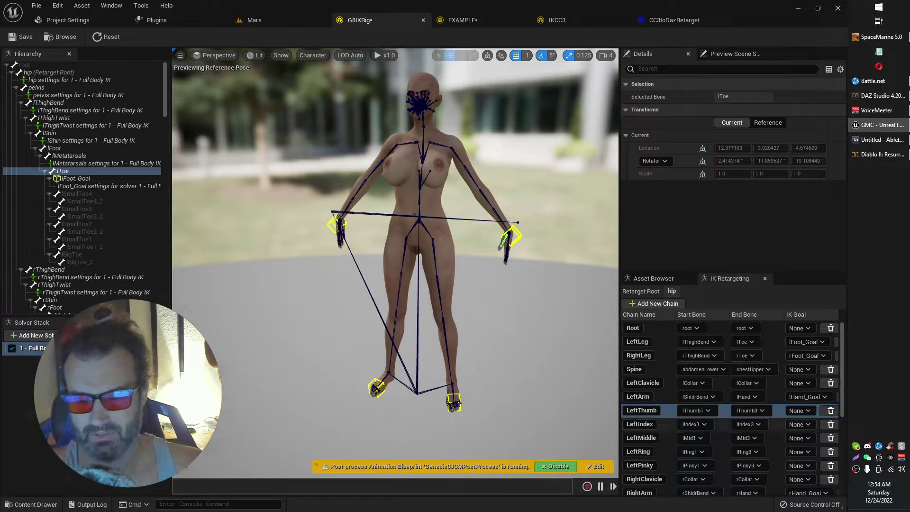
click(663, 370)
right_drag(533, 323, 548, 311)
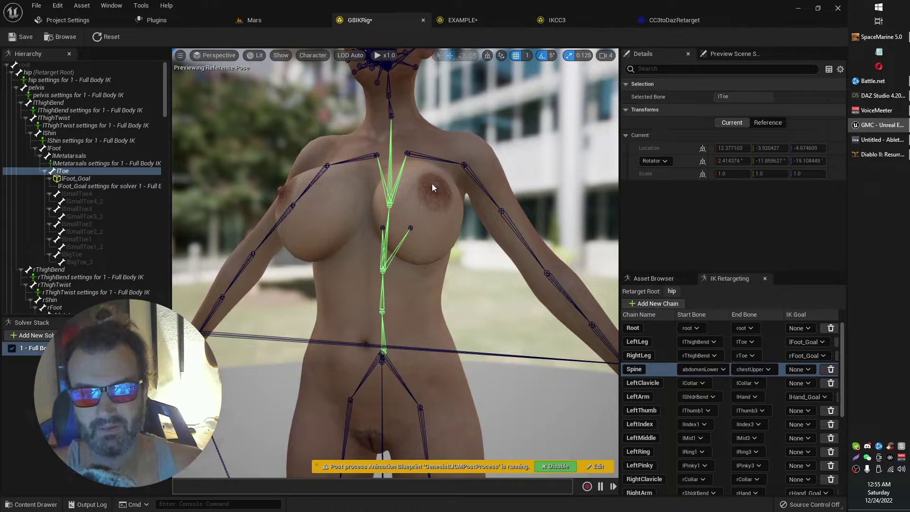
click(669, 383)
click(665, 374)
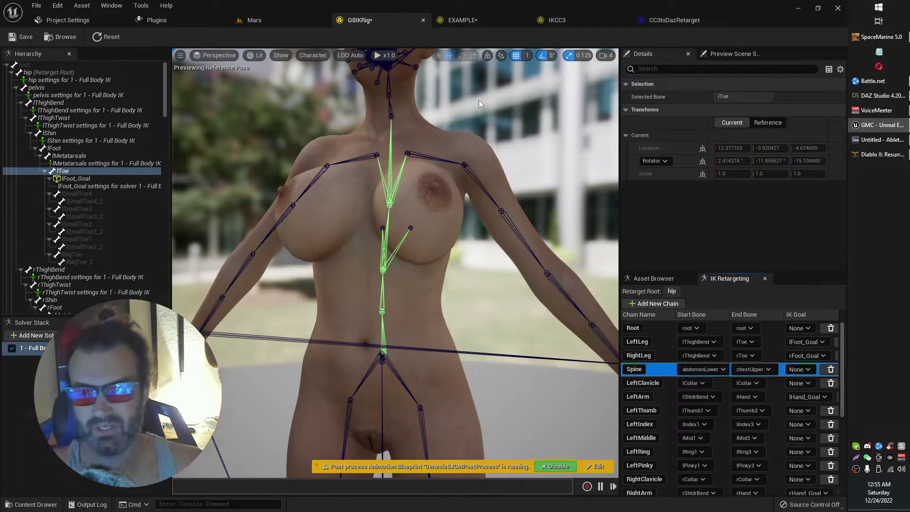
- Select the spine_01 through spine_03 bones in the EXAMPLE rig and examine the torso section they cover
click(491, 19)
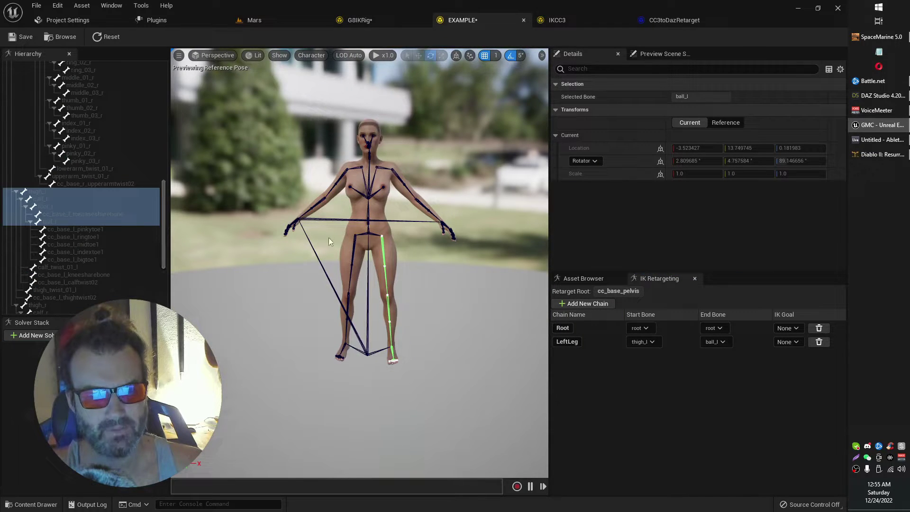
click(369, 230)
scroll(378, 232, up, 10)
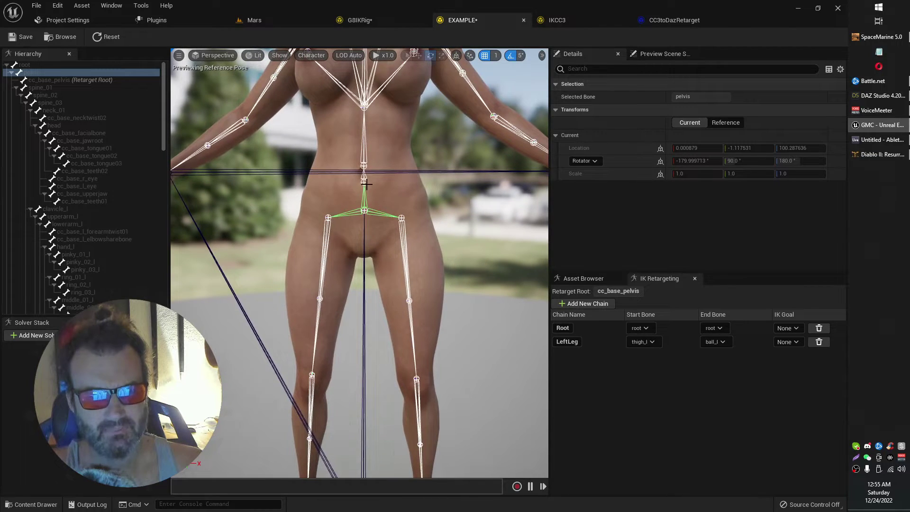
click(365, 182)
shift+click(65, 101)
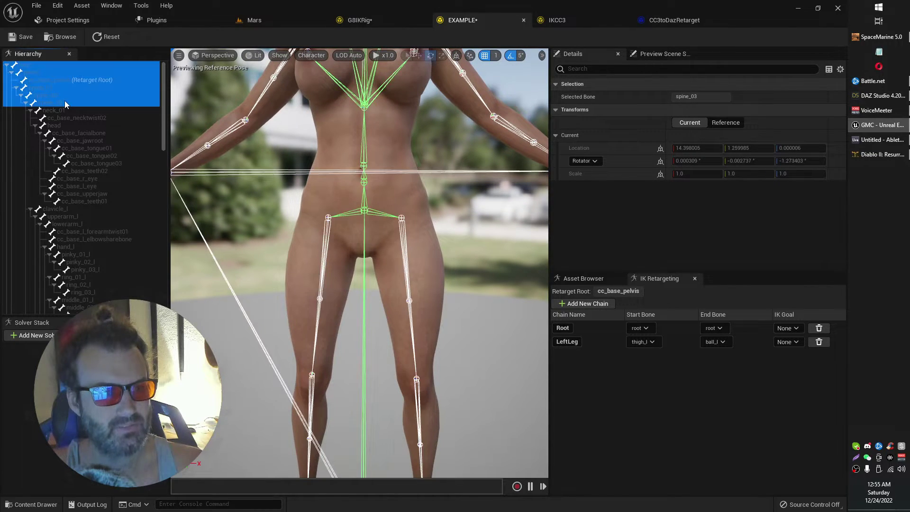
click(59, 90)
shift+click(61, 102)
middle_drag(352, 223, 340, 104)
right_drag(340, 103, 392, 122)
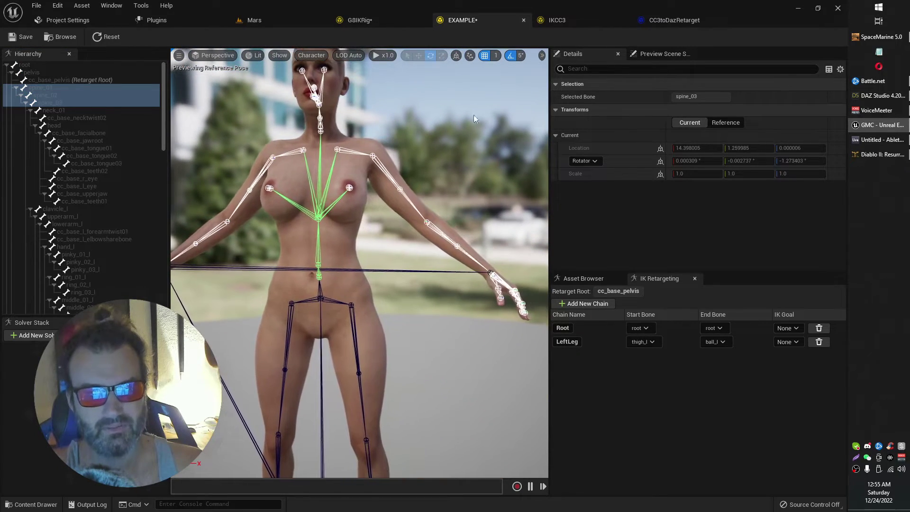
- Compare G8IKRig's Spine chain name and its start and end bones with the spine bones selected in EXAMPLE
click(382, 19)
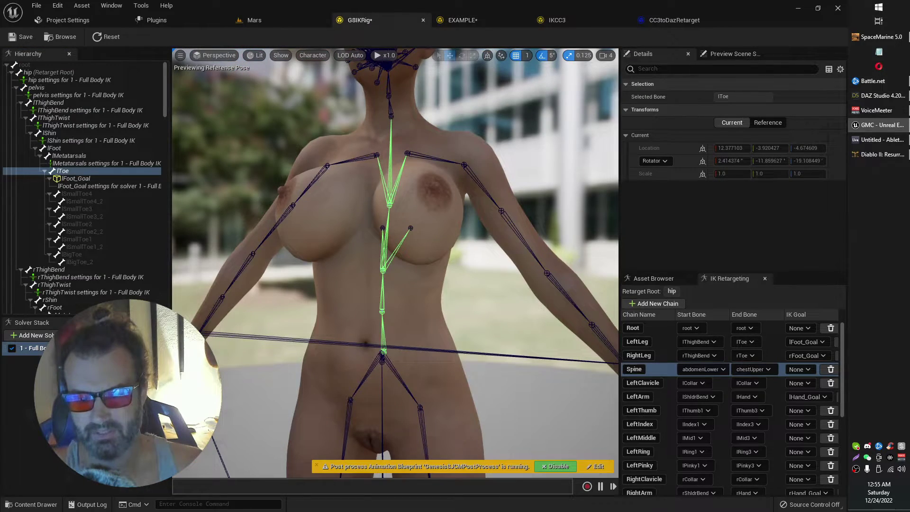
double_click(634, 369)
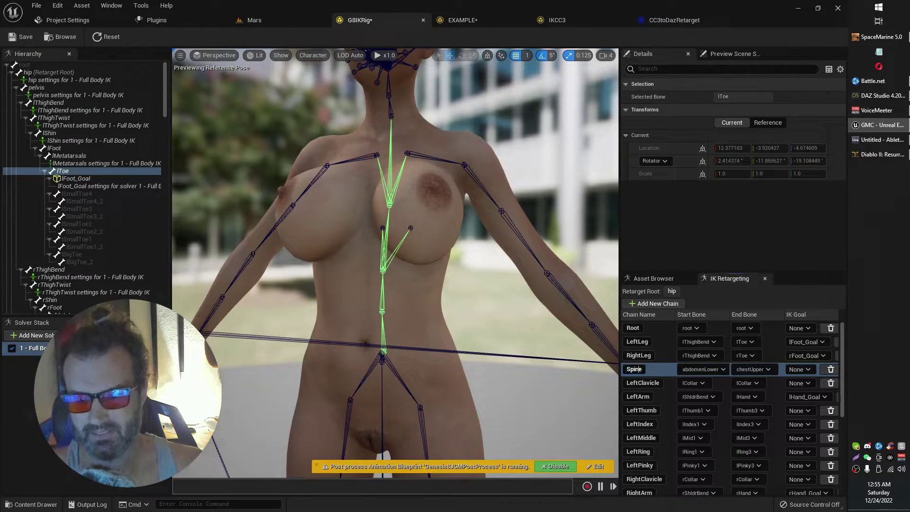
click(646, 355)
click(636, 370)
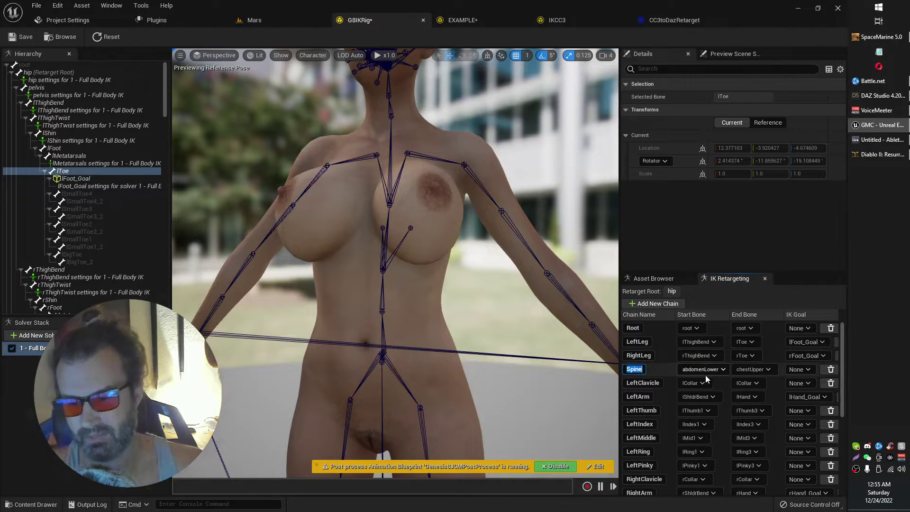
click(472, 22)
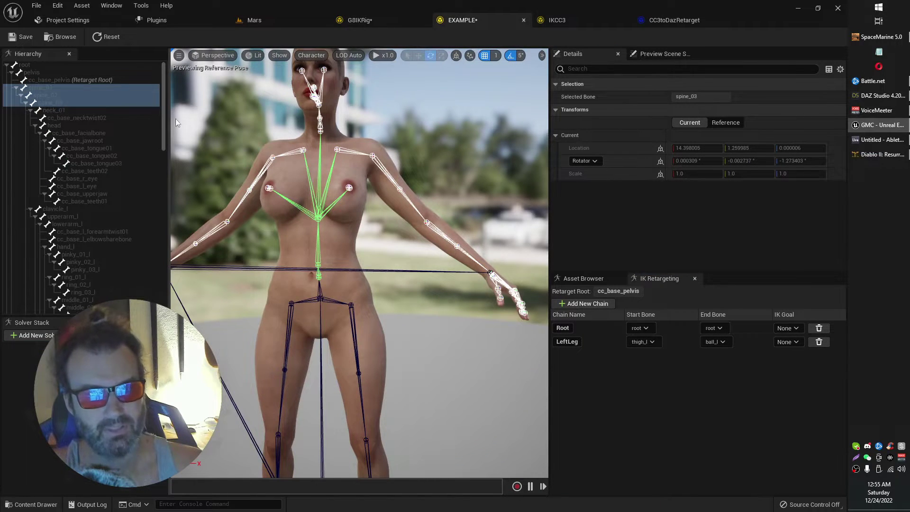
click(393, 22)
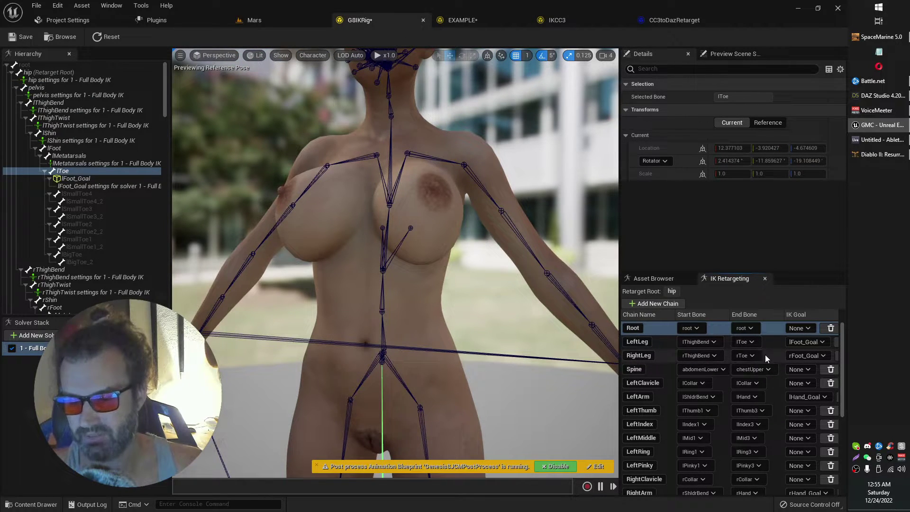
- Enlarge IKCC3's retarget chain list and review all its chains from Root to RightHandIK
click(561, 21)
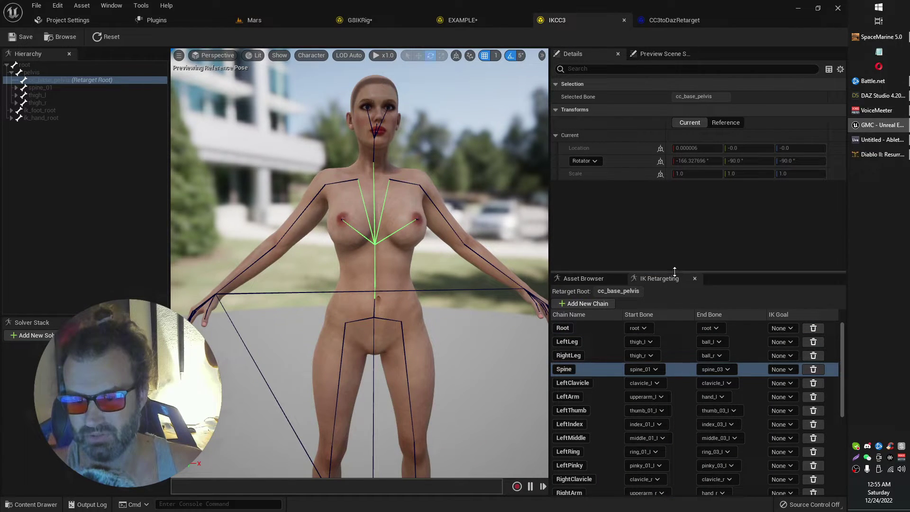
drag(675, 271, 678, 86)
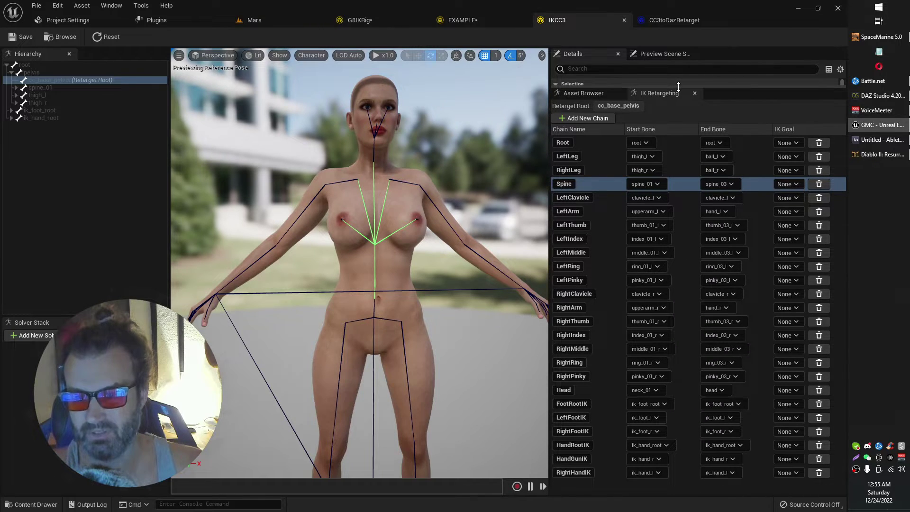
right_drag(441, 215, 413, 238)
key(s)
key(d)
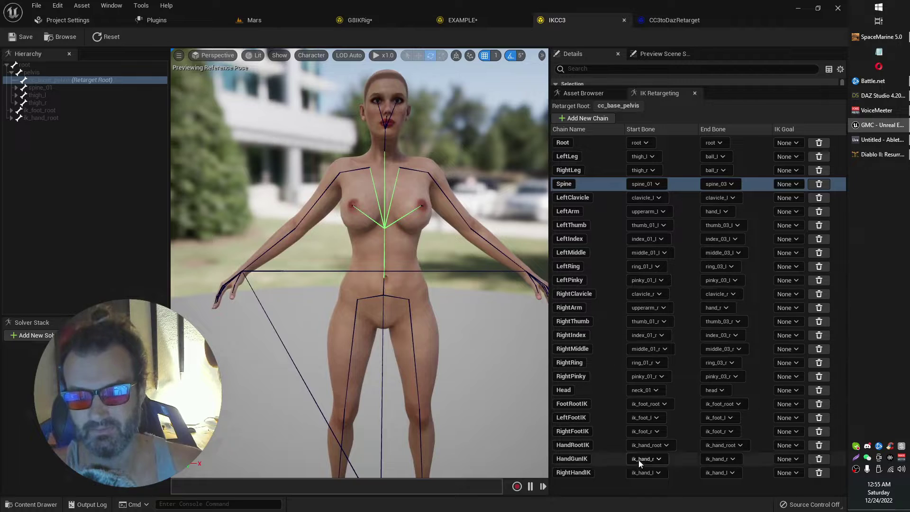
click(629, 491)
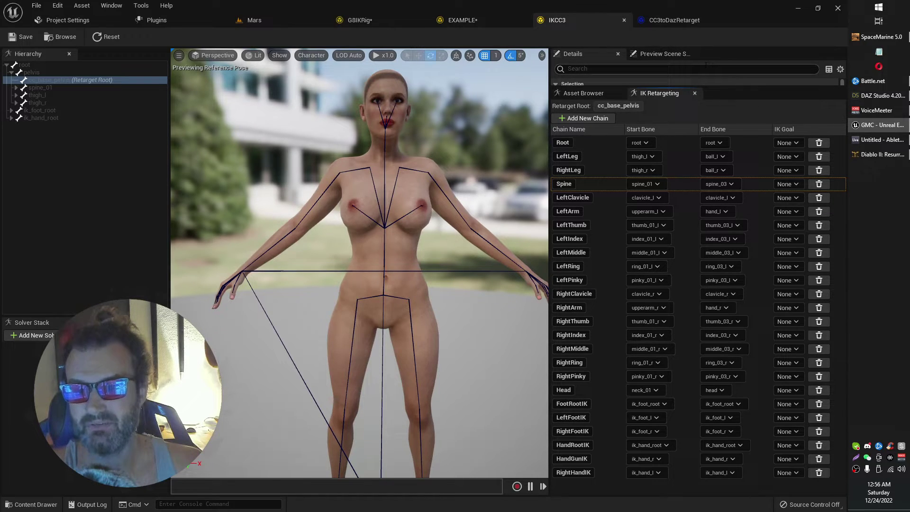
- Close the EXAMPLE rig editor and shrink IKCC3's retarget chain list so the bone details show again
click(488, 19)
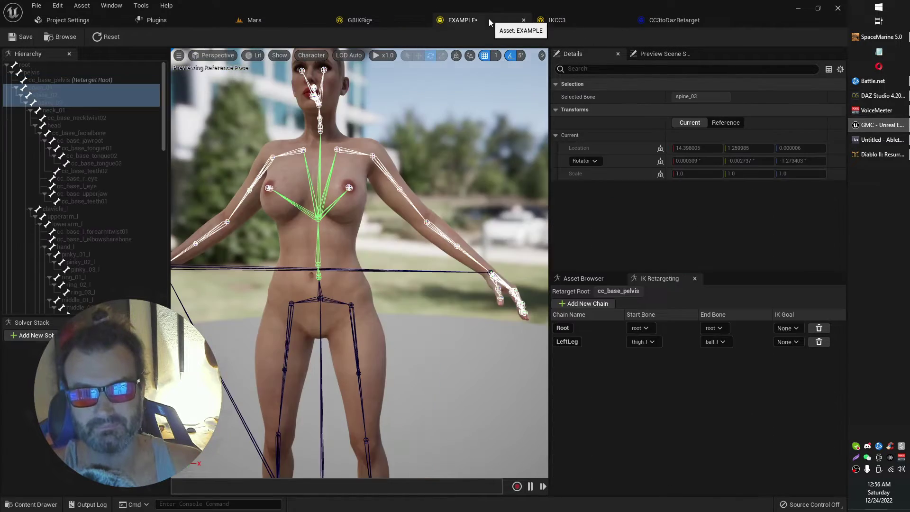
click(524, 20)
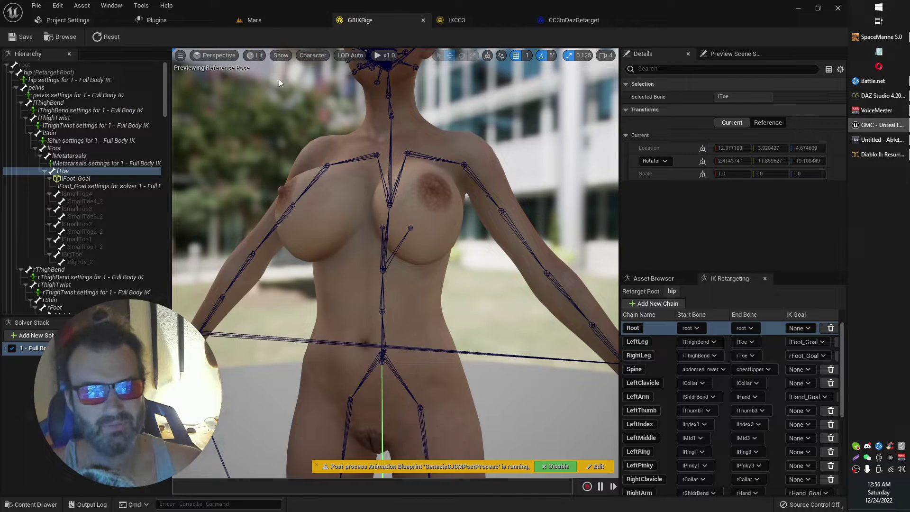
click(493, 22)
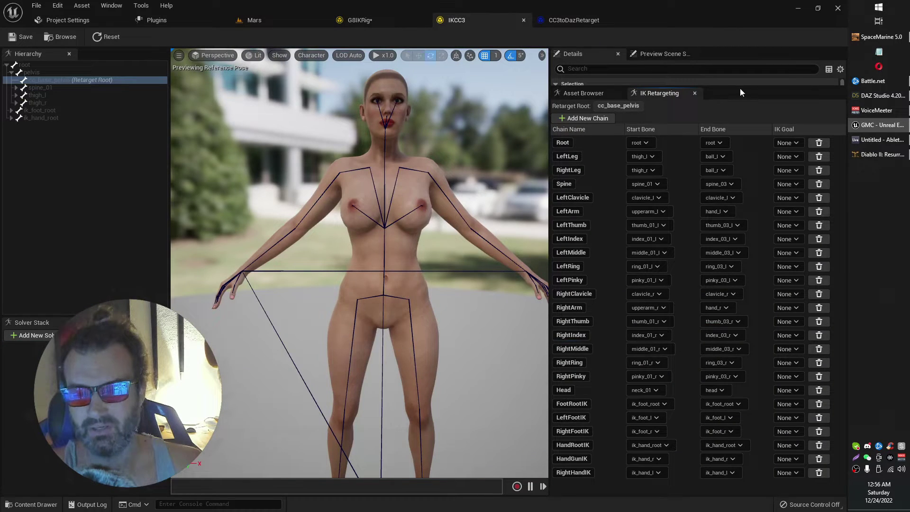
drag(727, 85, 716, 313)
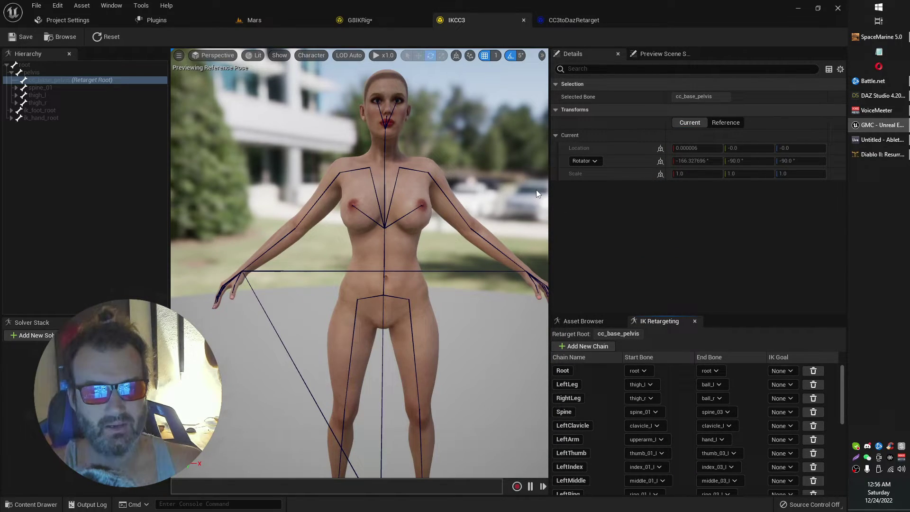
- Create an IK Retargeter in the Herof folder with IKCC3 as its source rig, name it test and open it
click(265, 19)
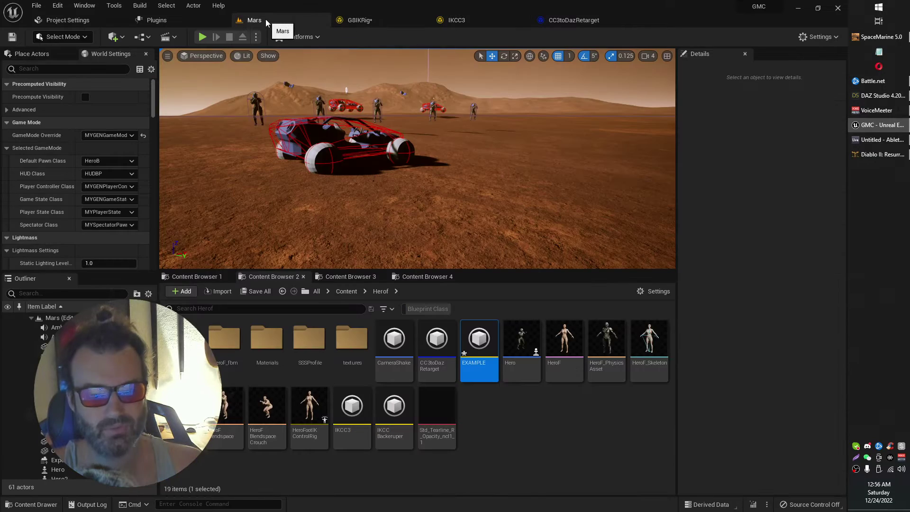
click(516, 415)
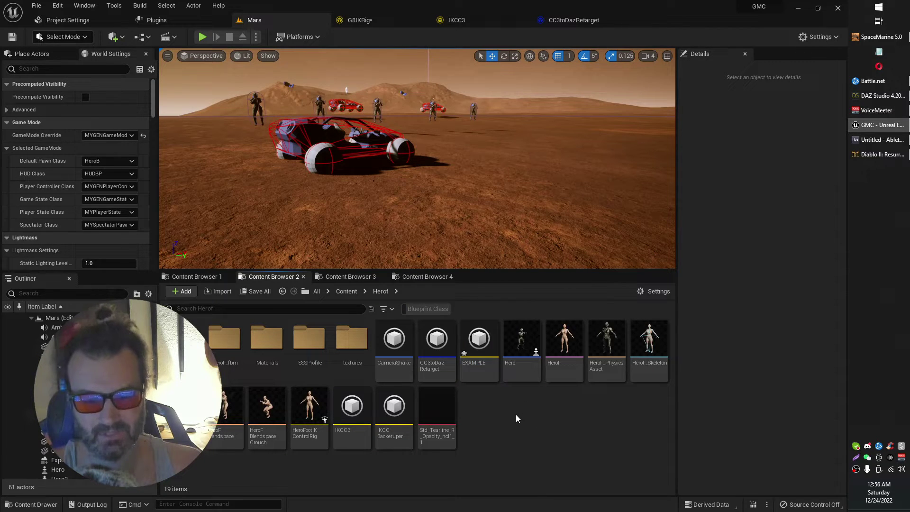
right_click(500, 417)
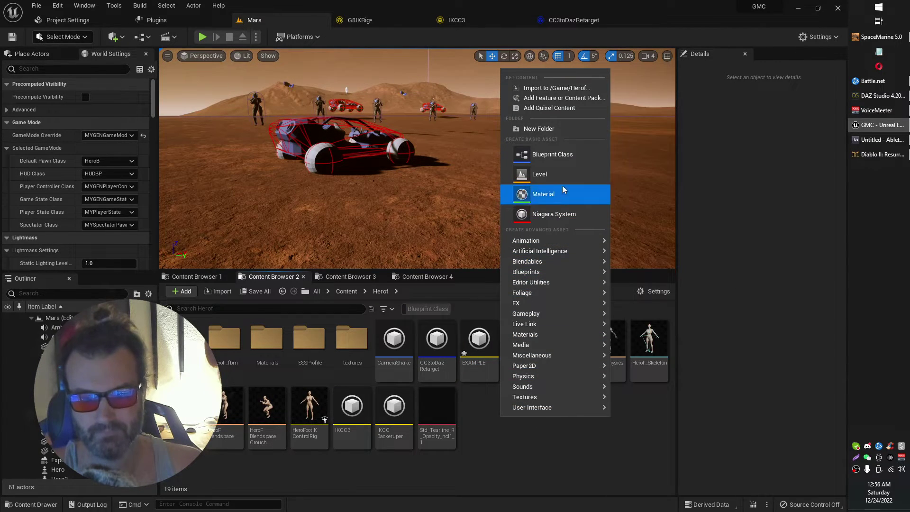
mouse_move(554, 244)
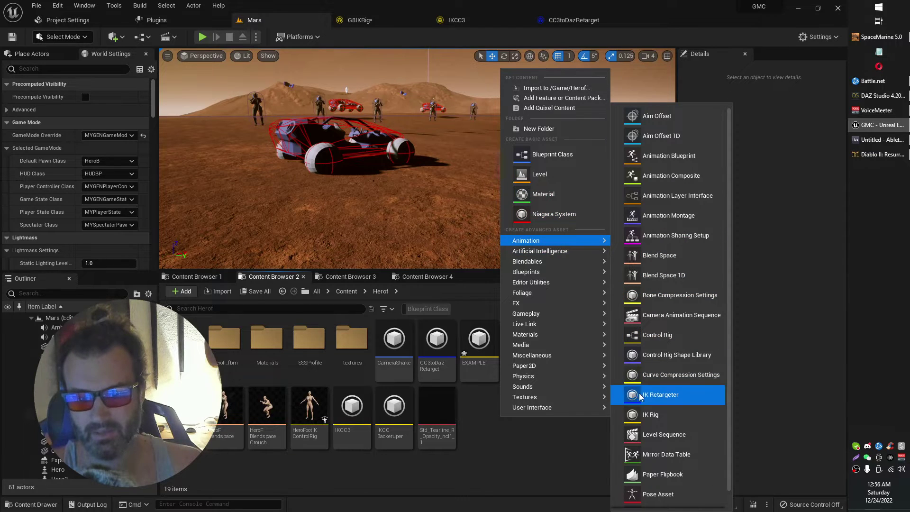
click(659, 394)
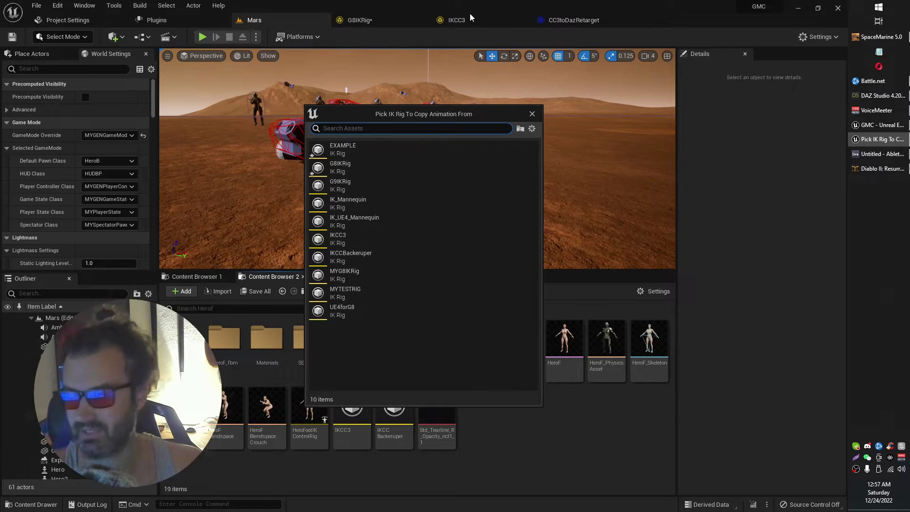
click(378, 234)
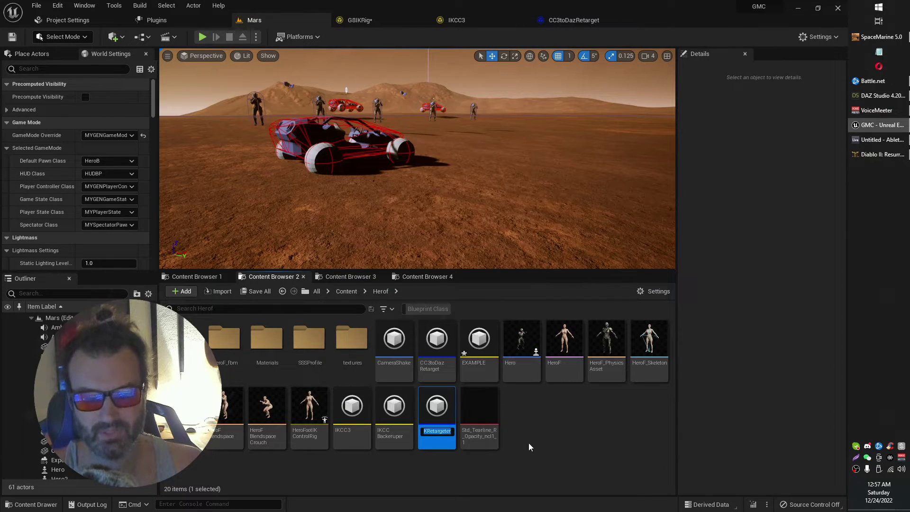
text(test)
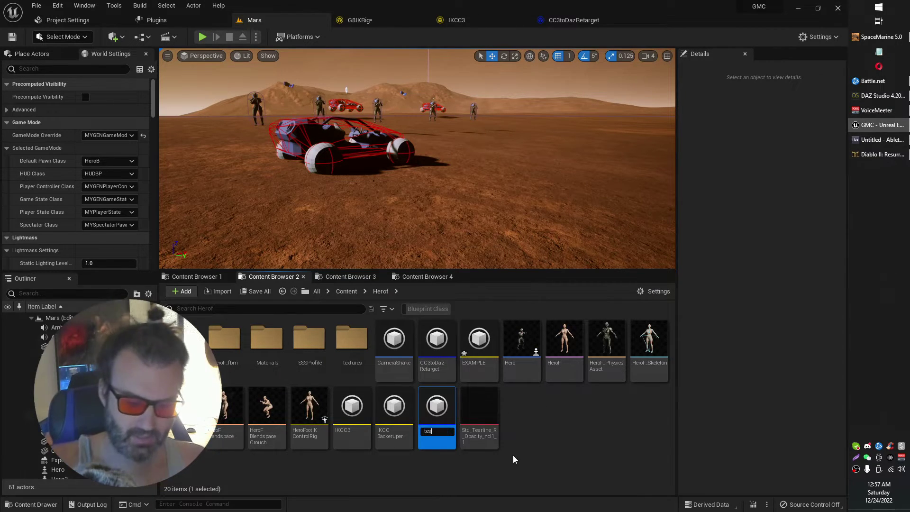
key(Return)
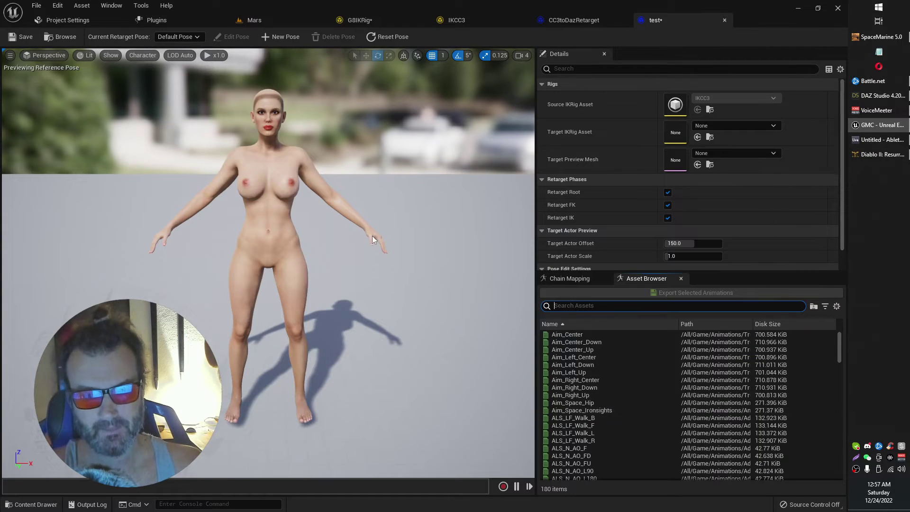
- Set the retargeter's target IK rig to G8IKRig and bring both characters into view
key(s)
right_drag(372, 235, 354, 238)
key(w)
key(d)
click(737, 126)
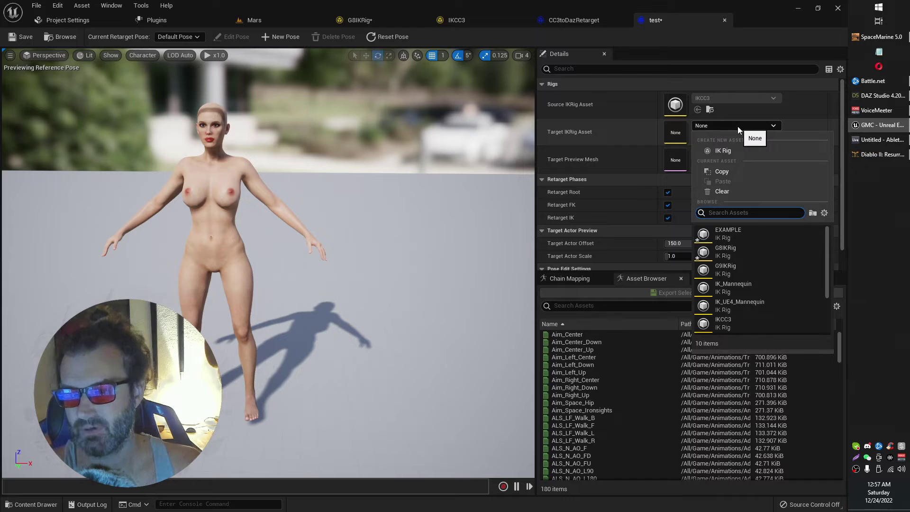
click(732, 251)
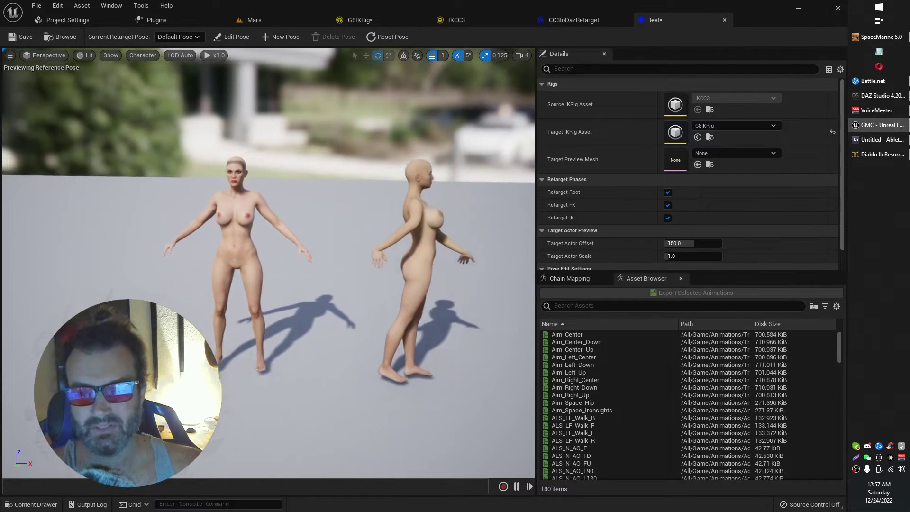
right_drag(427, 263, 422, 262)
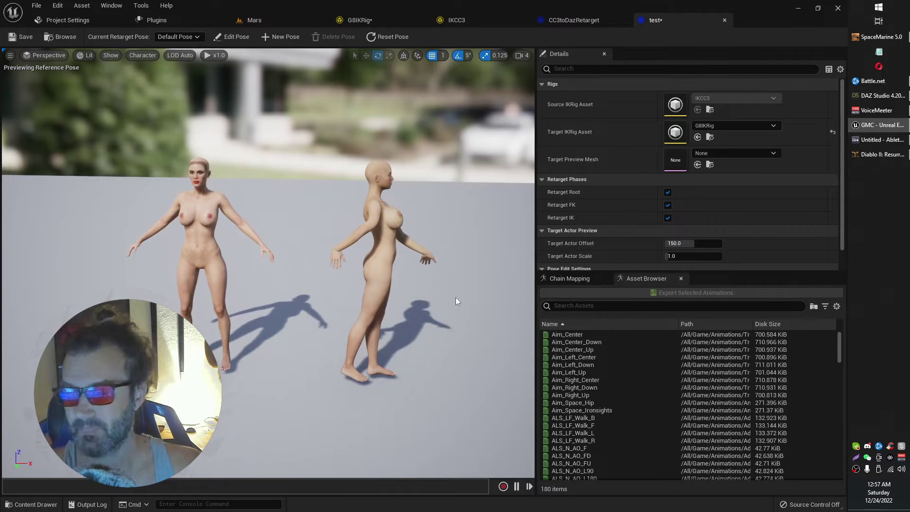
middle_drag(456, 299, 456, 299)
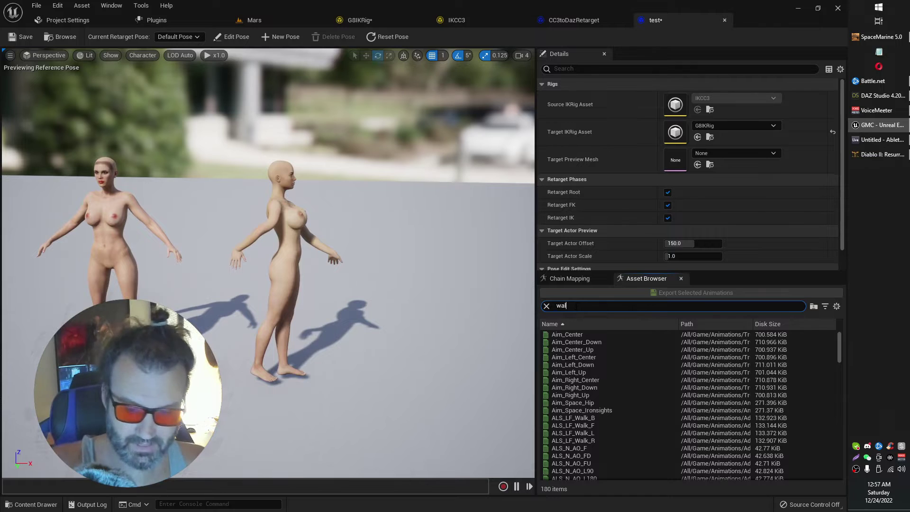
- Search the animations for "walk" and preview AS_Rifle_WalkFwd on both characters
text(k)
scroll(596, 410, down, 3)
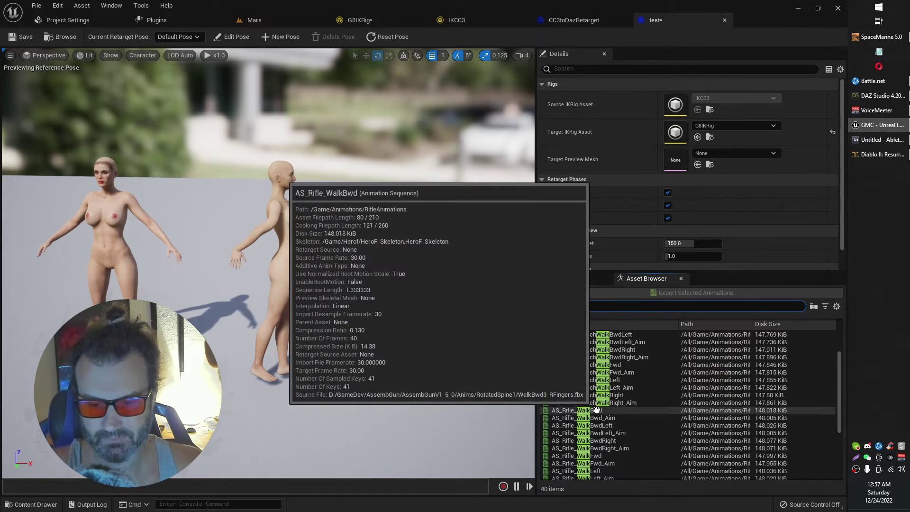
scroll(596, 410, down, 2)
click(601, 425)
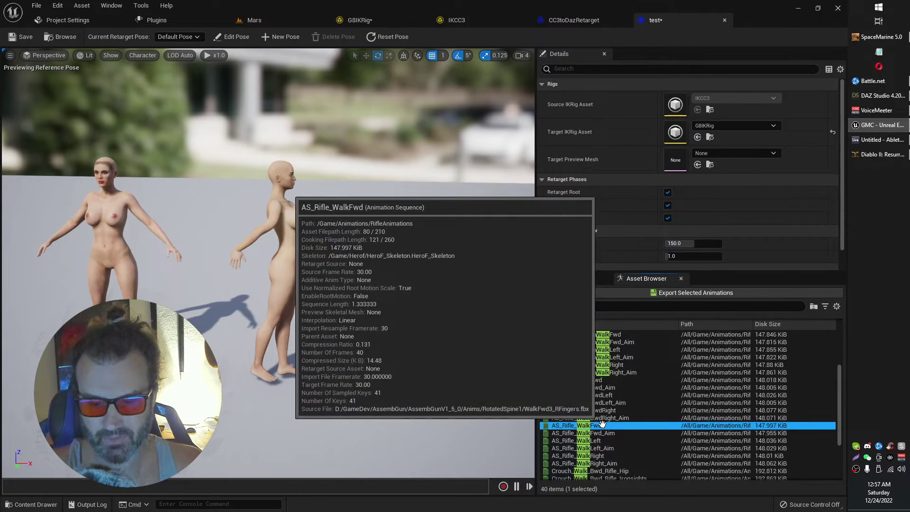
double_click(601, 425)
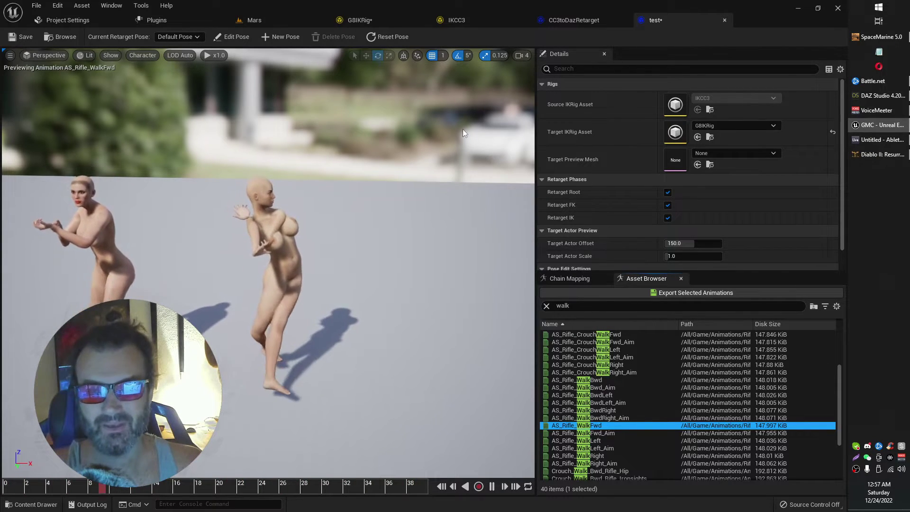
- Create a new retarget pose under the default name and enter pose editing for the target character
click(272, 36)
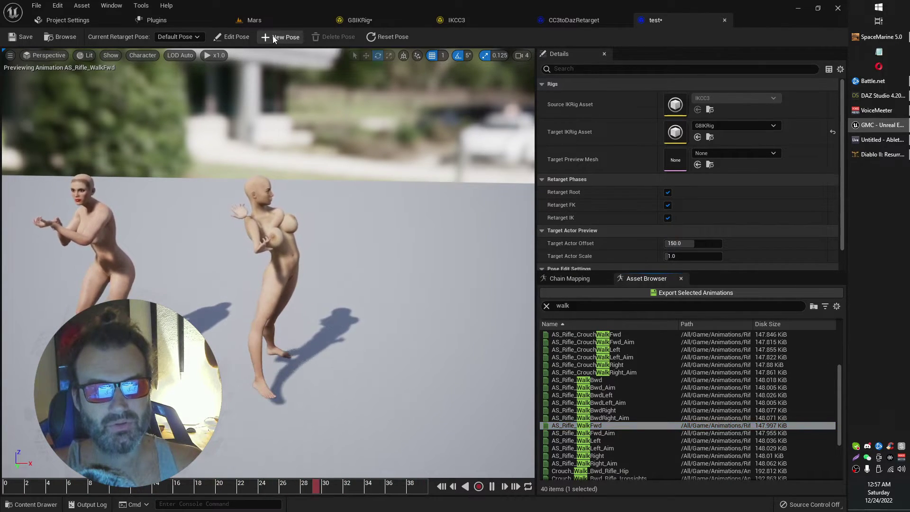
click(395, 267)
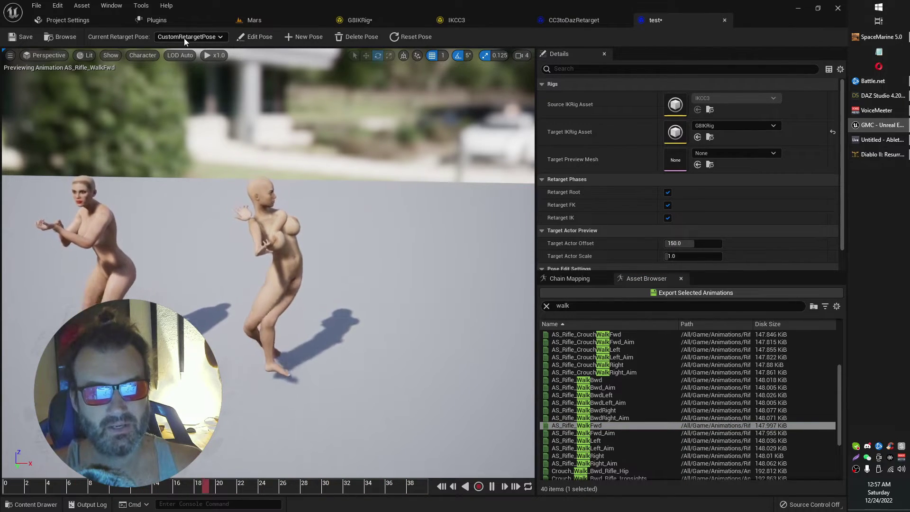
click(252, 37)
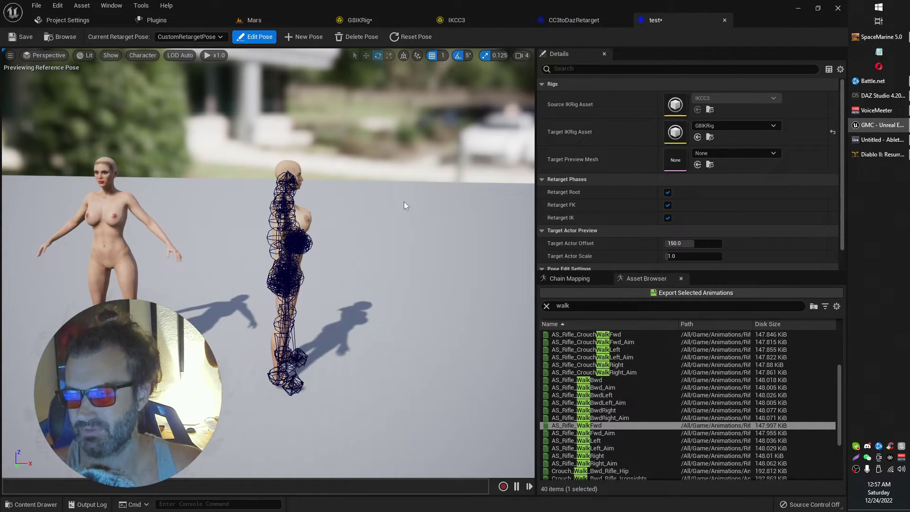
- Reduce the bone draw size in the pose edit settings to about 0.73 so the target character's individual bones can be picked
right_drag(360, 151, 334, 159)
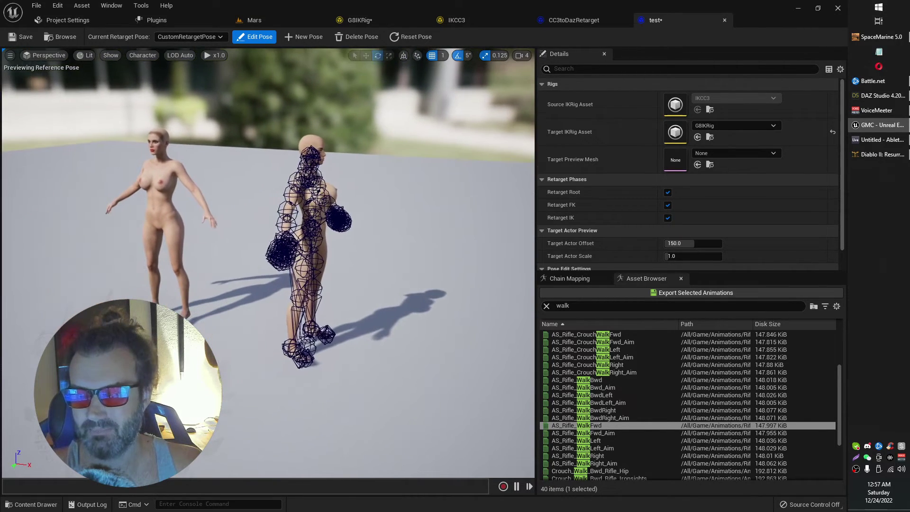
key(w)
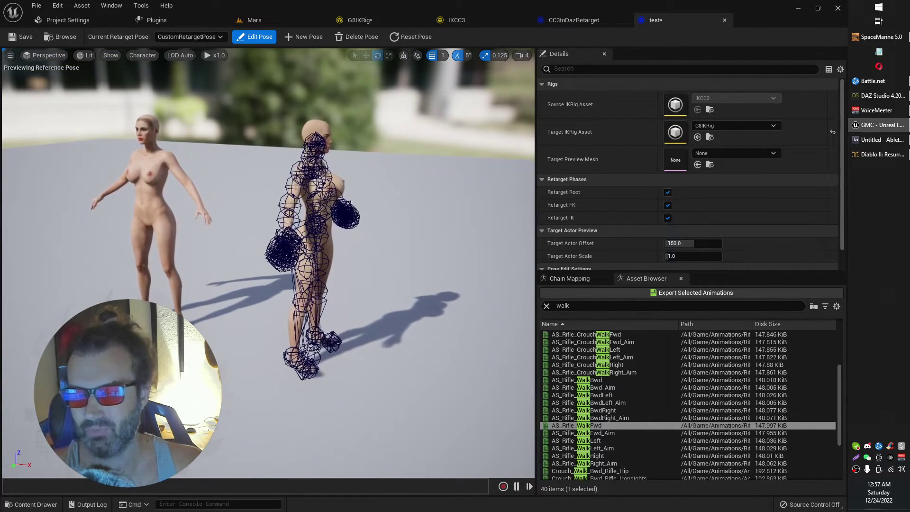
key(w)
key(d)
mouse_move(334, 159)
right_down()
mouse_move(296, 148)
mouse_move(308, 152)
right_up()
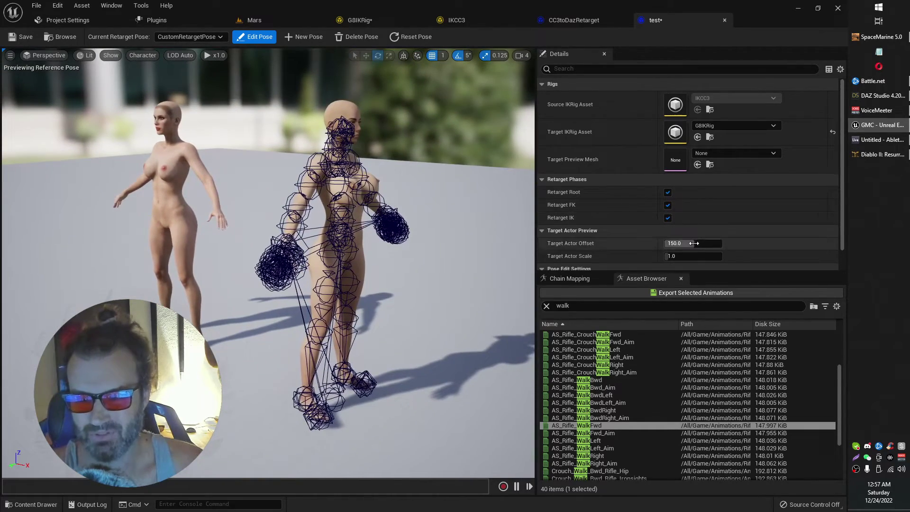
scroll(709, 219, down, 1)
scroll(709, 217, down, 1)
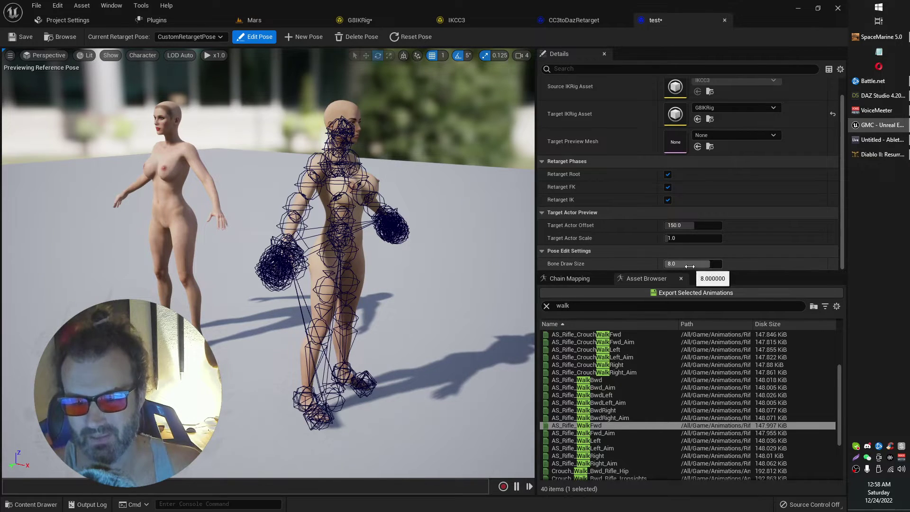
drag(684, 264, 658, 264)
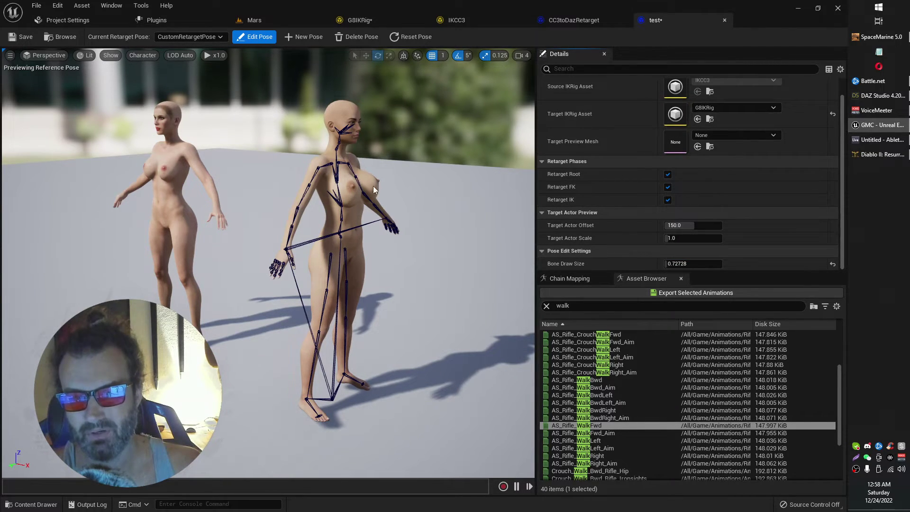
- Set the target preview mesh to GunKnight and keep pose editing enabled for the custom retarget pose
click(727, 135)
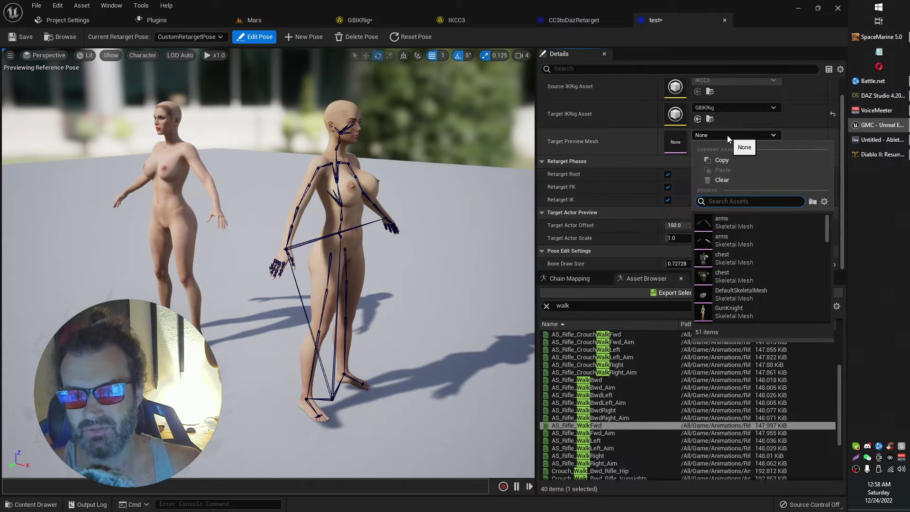
click(738, 309)
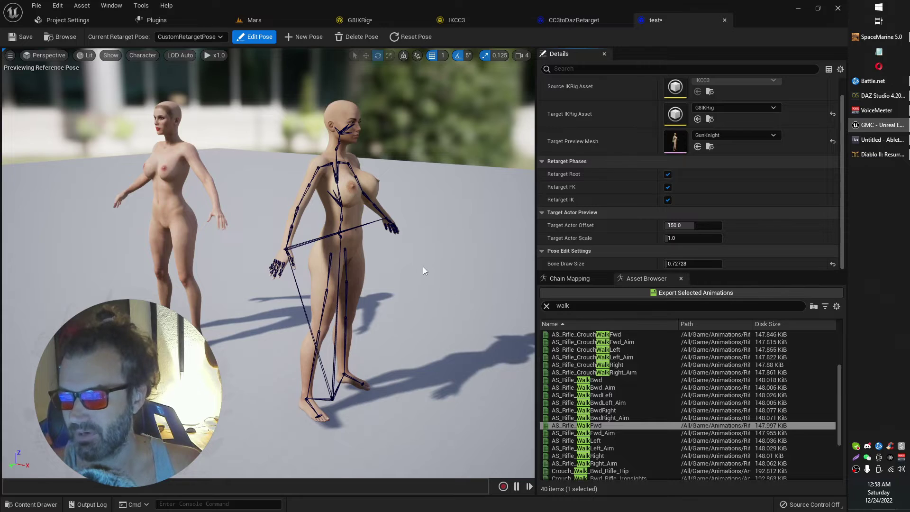
right_drag(422, 266, 442, 316)
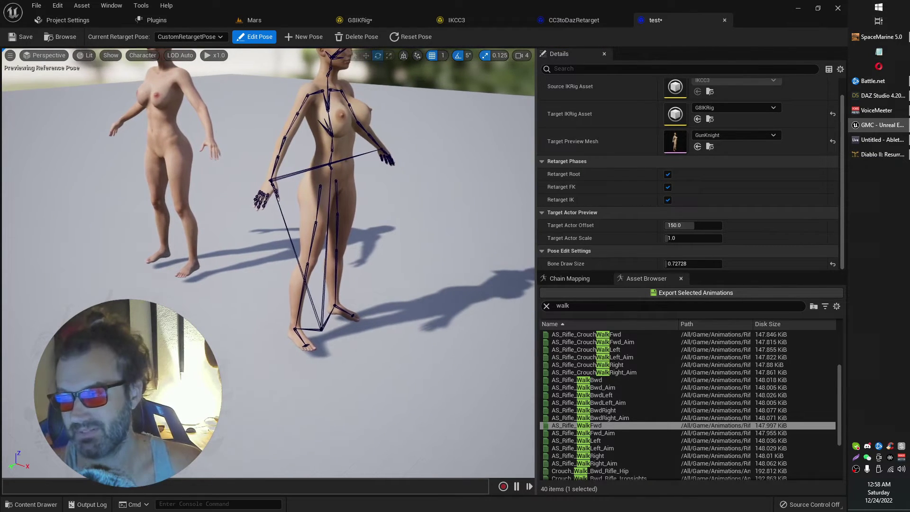
right_drag(432, 284, 433, 294)
right_drag(369, 314, 369, 303)
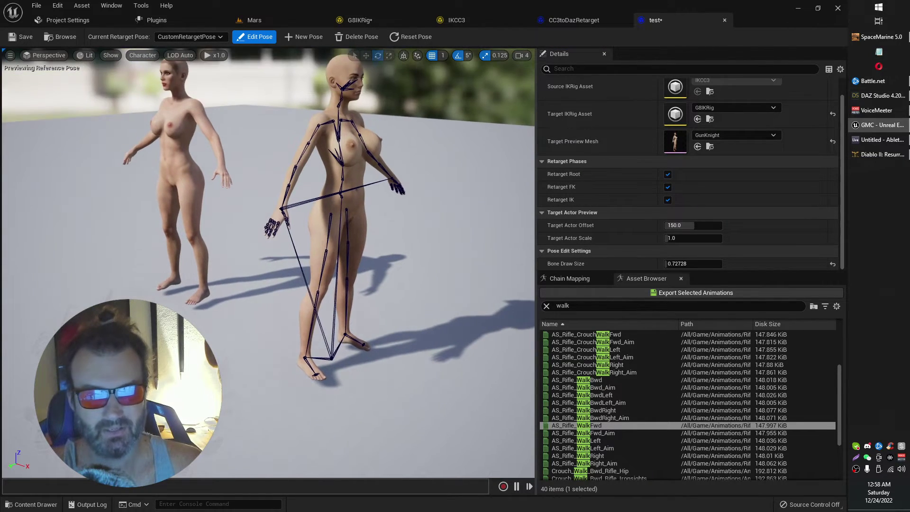
click(254, 39)
click(254, 39)
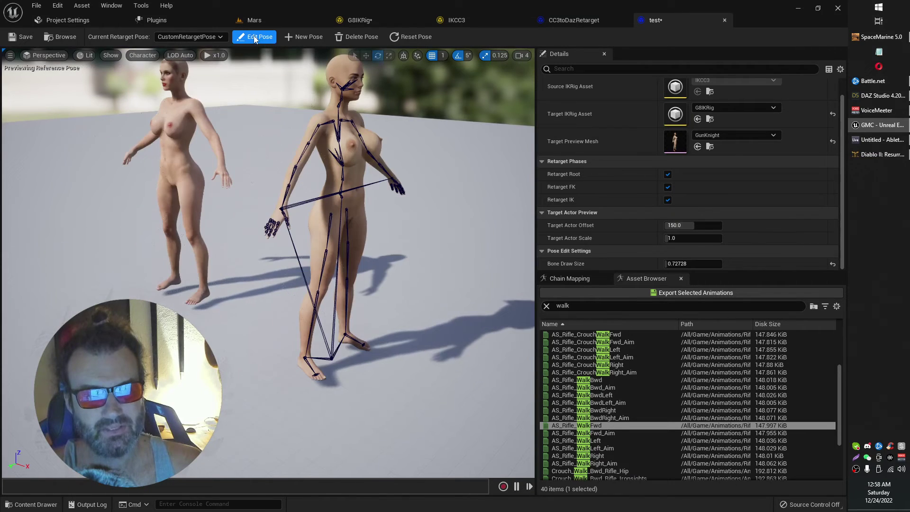
- Try picking the target character's root by selecting a bone between the feet and the hip bone
key(w)
right_drag(392, 342, 380, 358)
click(386, 307)
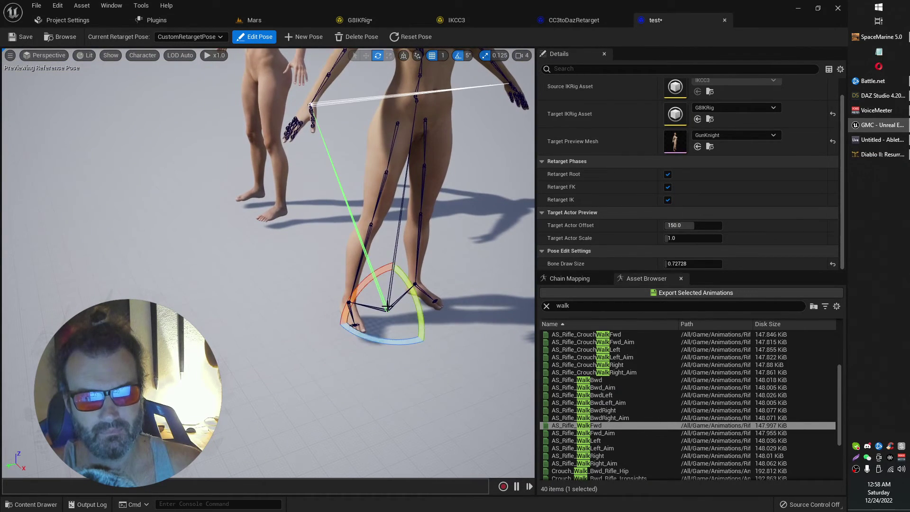
mouse_move(387, 307)
right_down()
mouse_move(377, 306)
mouse_move(401, 275)
mouse_move(375, 295)
mouse_move(388, 304)
right_up()
click(382, 282)
key(w)
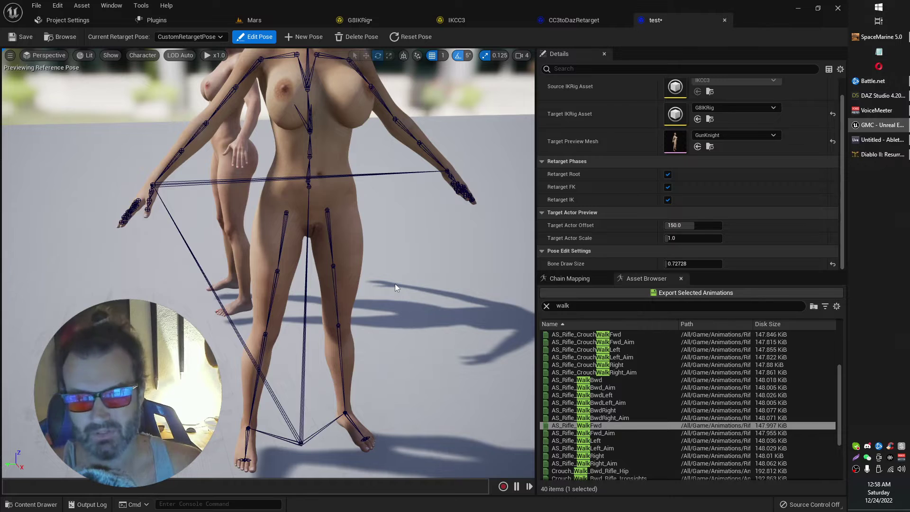
right_drag(395, 283, 375, 259)
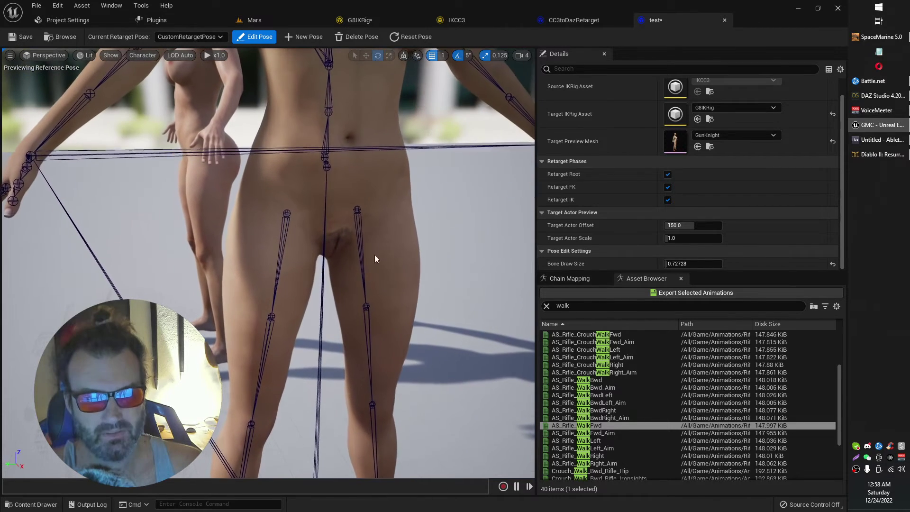
click(327, 166)
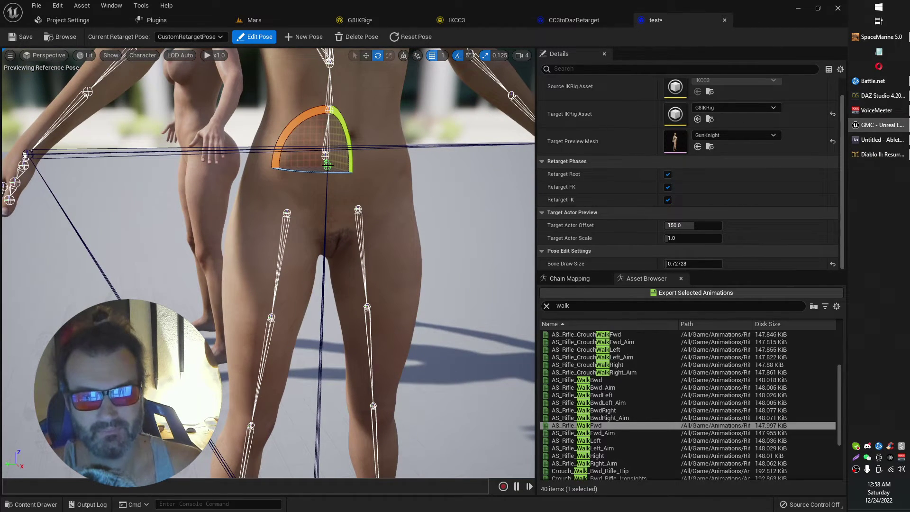
right_drag(430, 250, 420, 317)
right_drag(428, 274, 455, 279)
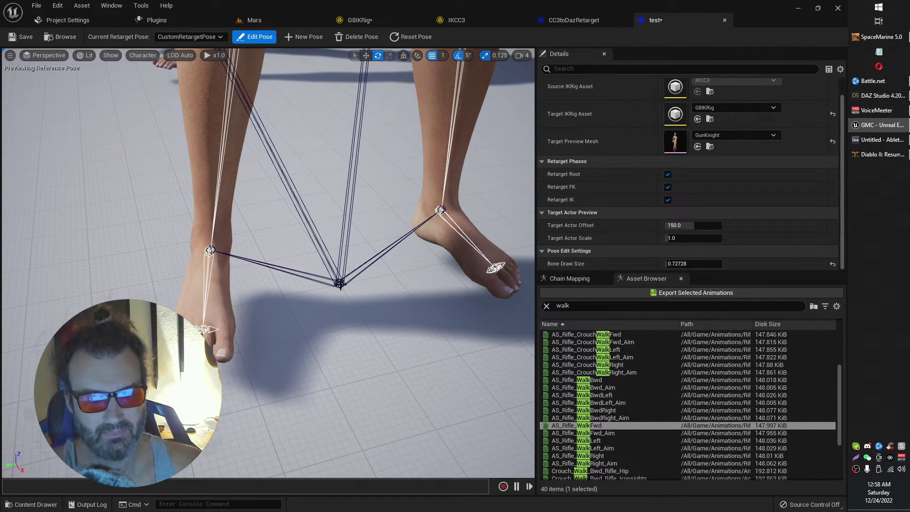
- Select the target's root bone between the feet and rotate it about the vertical axis to face the same way as the source character
click(340, 283)
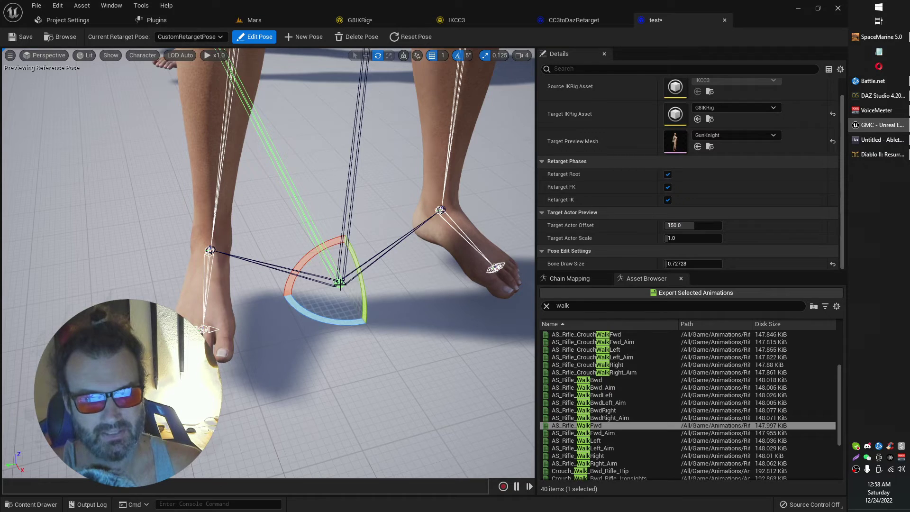
click(347, 231)
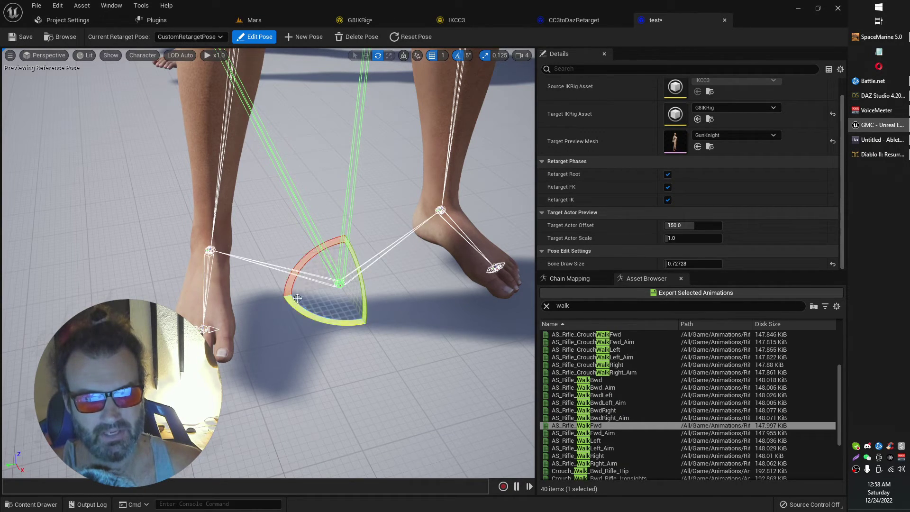
right_drag(347, 231, 331, 223)
scroll(367, 365, down, 3)
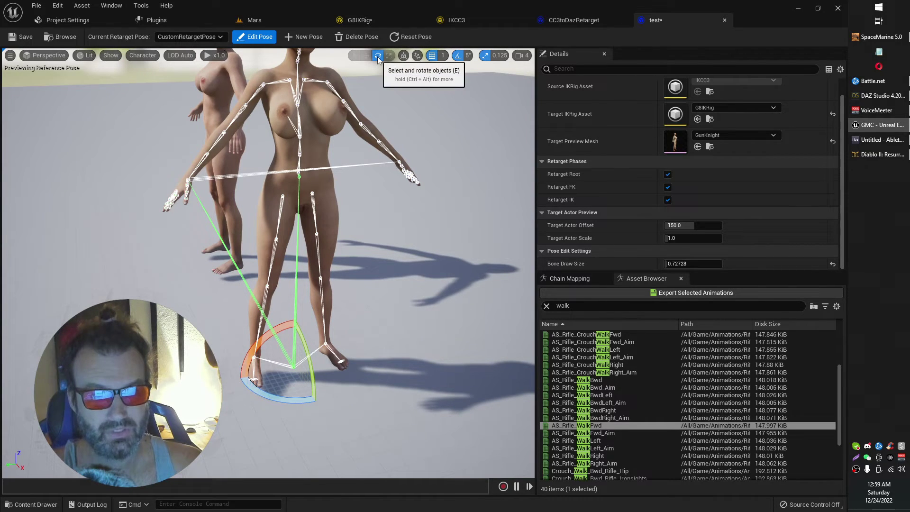
drag(283, 395, 361, 399)
mouse_move(209, 269)
right_down()
mouse_move(226, 229)
mouse_move(253, 251)
mouse_move(320, 253)
mouse_move(213, 271)
right_up()
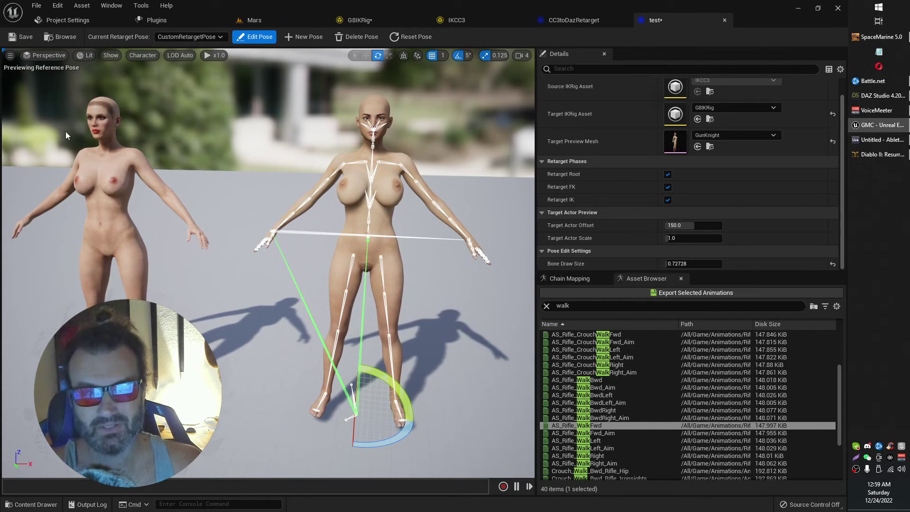
- Leave pose editing and preview AS_Rifle_WalkFwd on both characters with the edited retarget pose
click(243, 37)
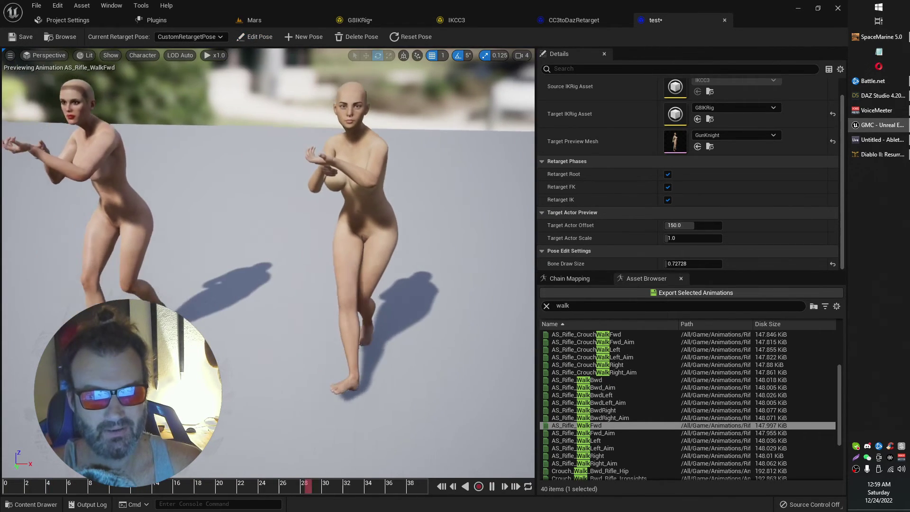
right_drag(265, 213, 322, 189)
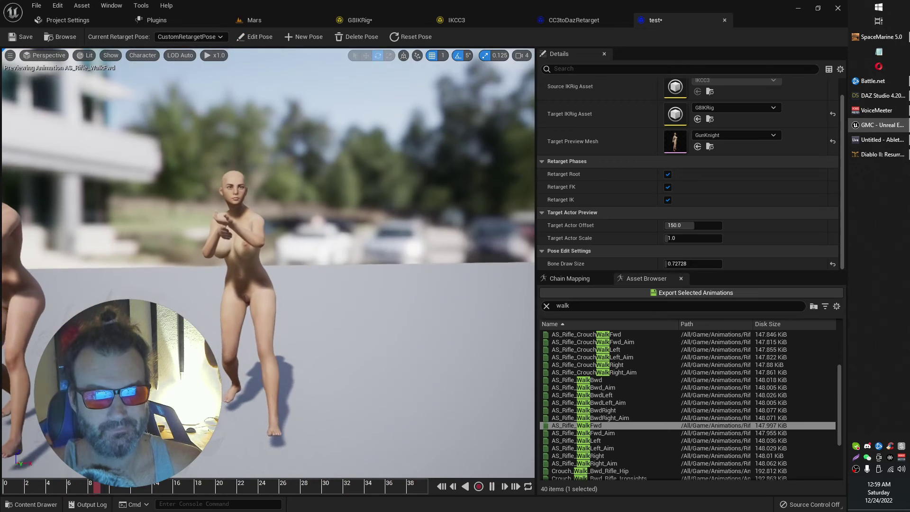
right_drag(238, 249, 255, 228)
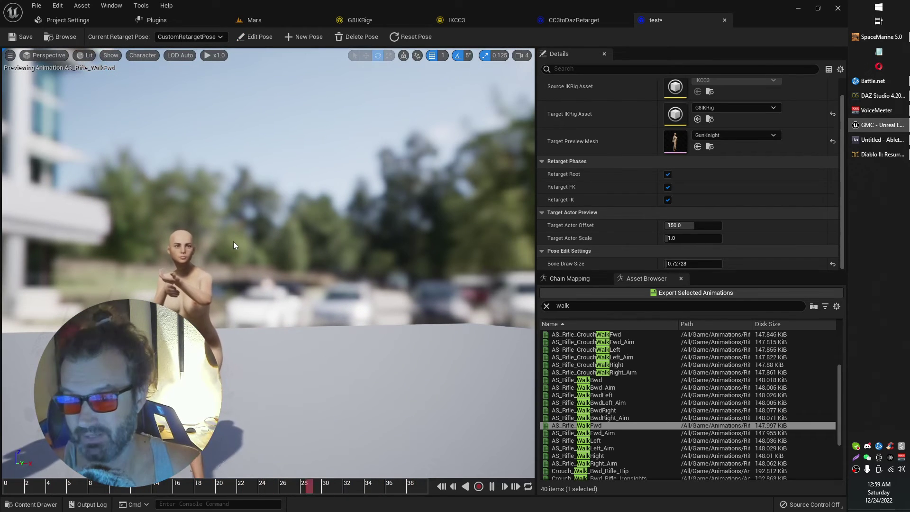